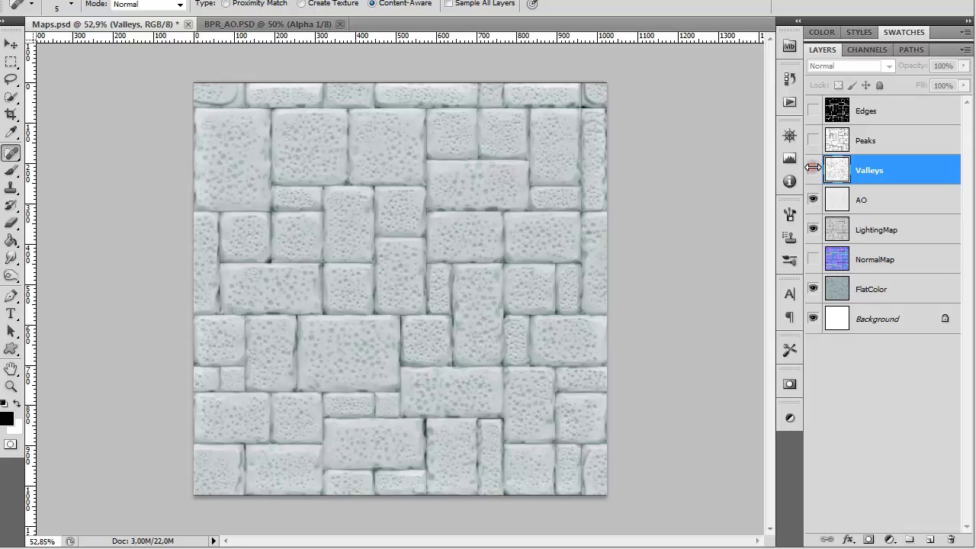
- Briefly preview the Valleys, Peaks and Edges map layers, then hide them again
click(813, 170)
click(812, 140)
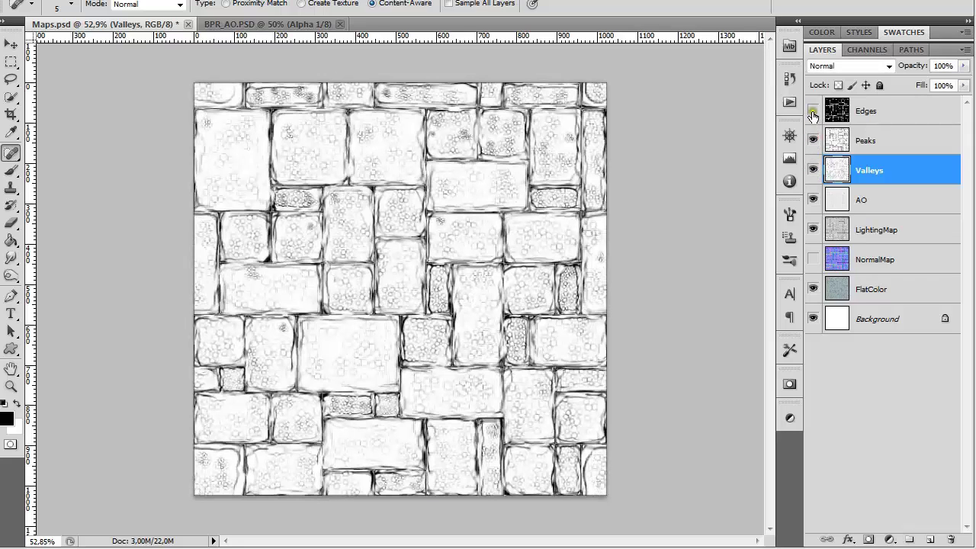
click(813, 112)
click(812, 111)
click(812, 140)
click(812, 170)
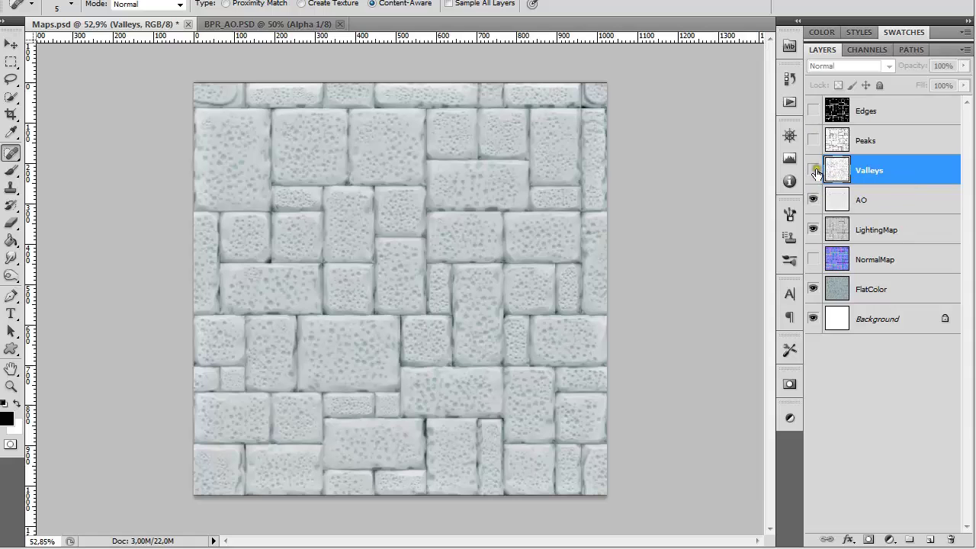
- Load the Valleys map's RGB luminosity as a selection, then hide the Valleys layer
click(813, 170)
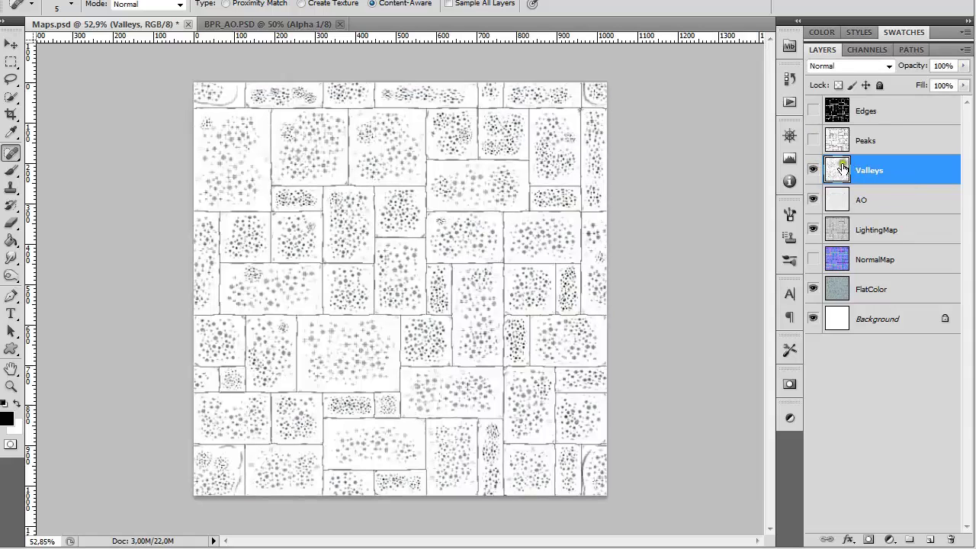
click(851, 49)
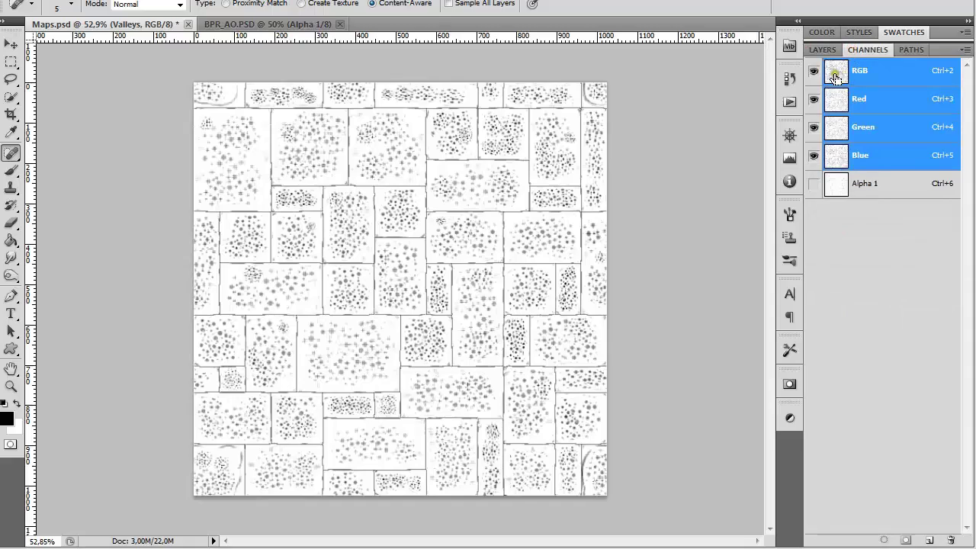
ctrl+click(835, 76)
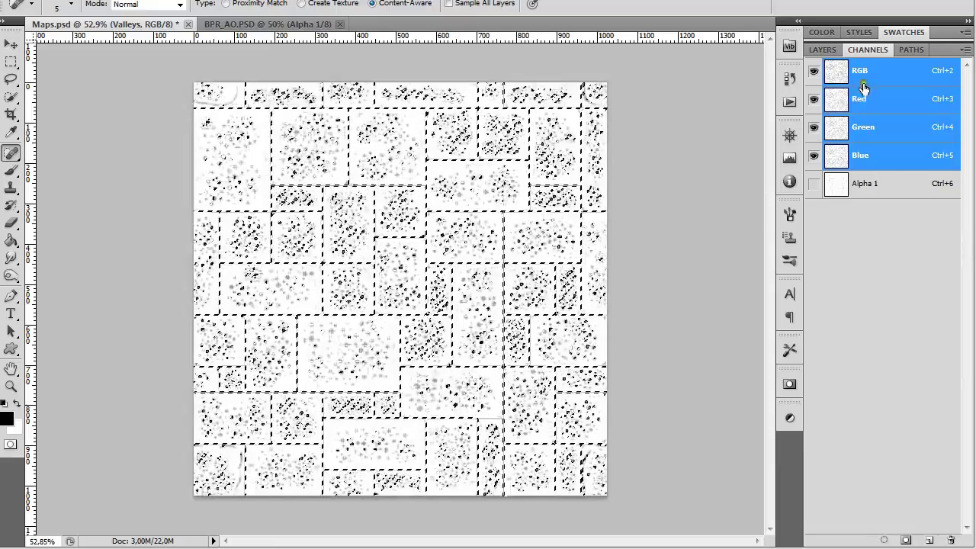
click(823, 46)
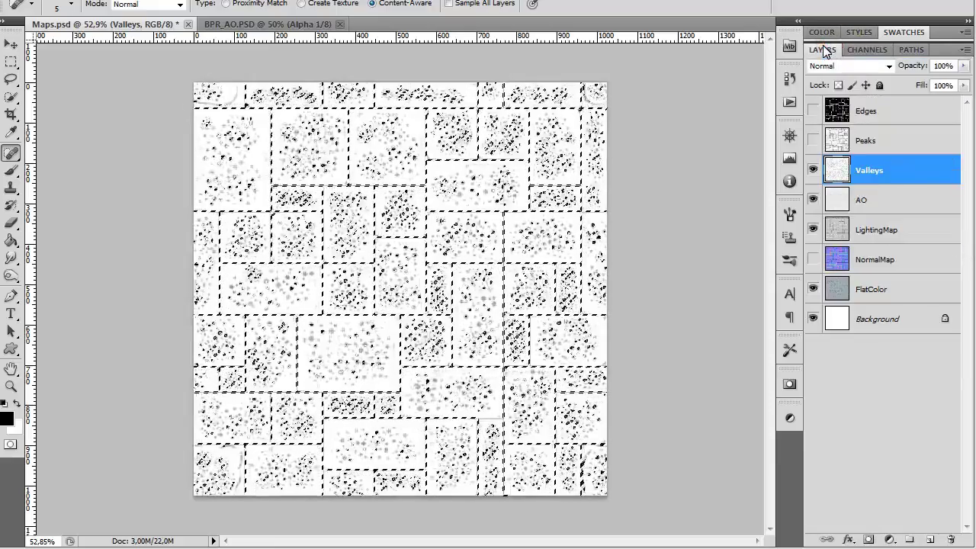
click(813, 170)
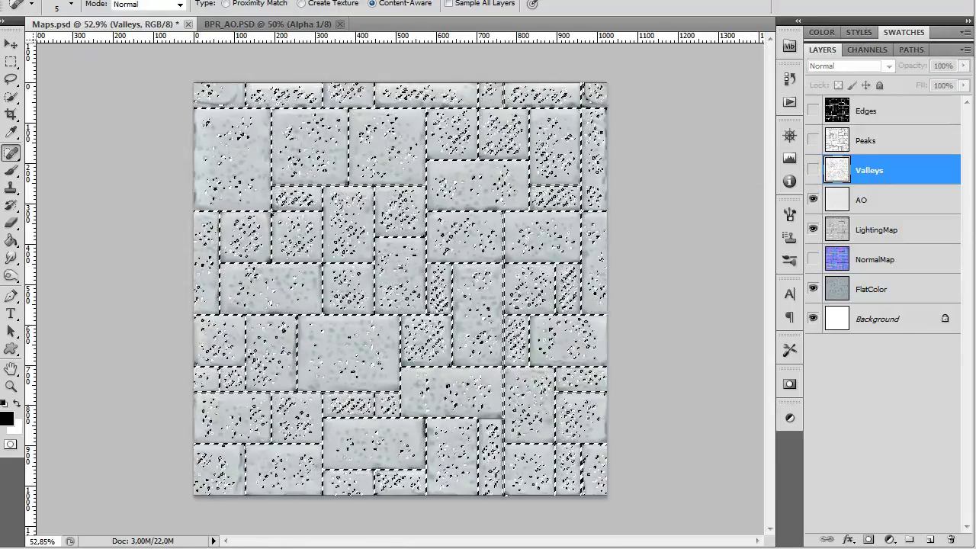
- Add a Solid Color fill layer named Color Fill 1 in a brownish grey
click(151, 0)
mouse_move(183, 101)
click(100, 94)
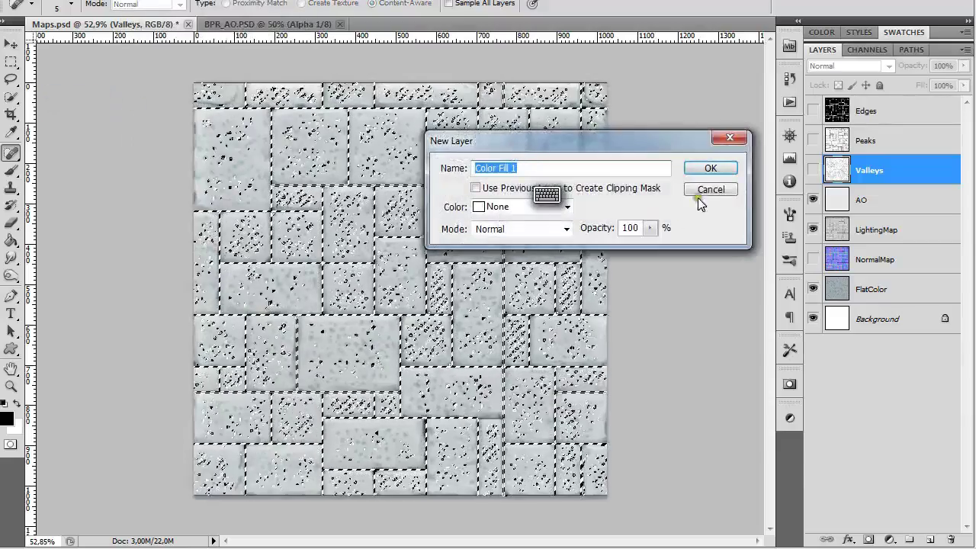
click(705, 168)
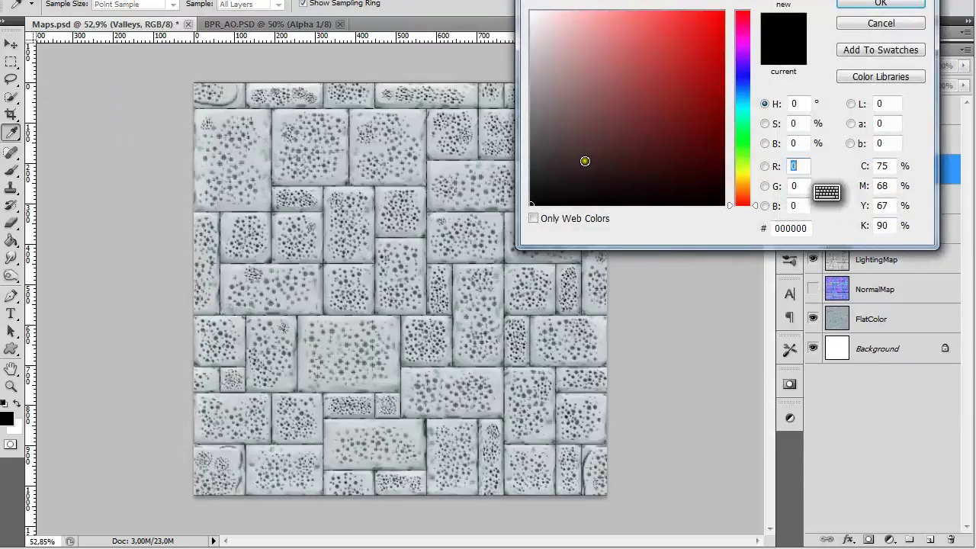
drag(543, 137, 573, 96)
click(555, 84)
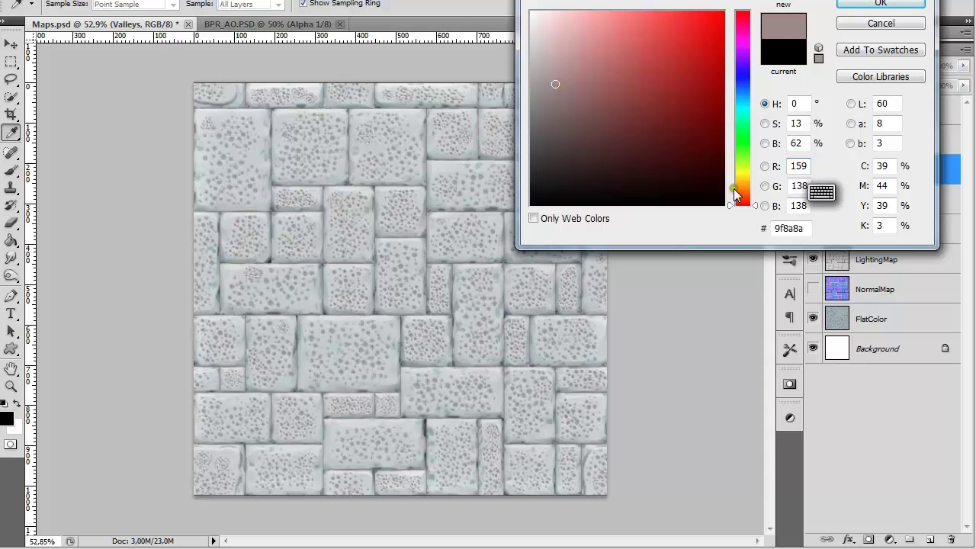
drag(738, 196, 738, 188)
drag(568, 92, 580, 140)
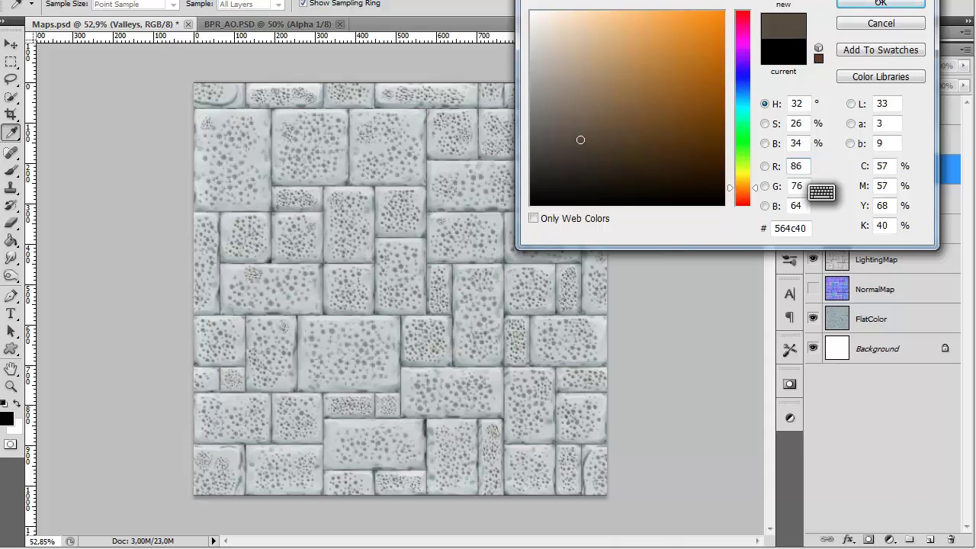
click(880, 4)
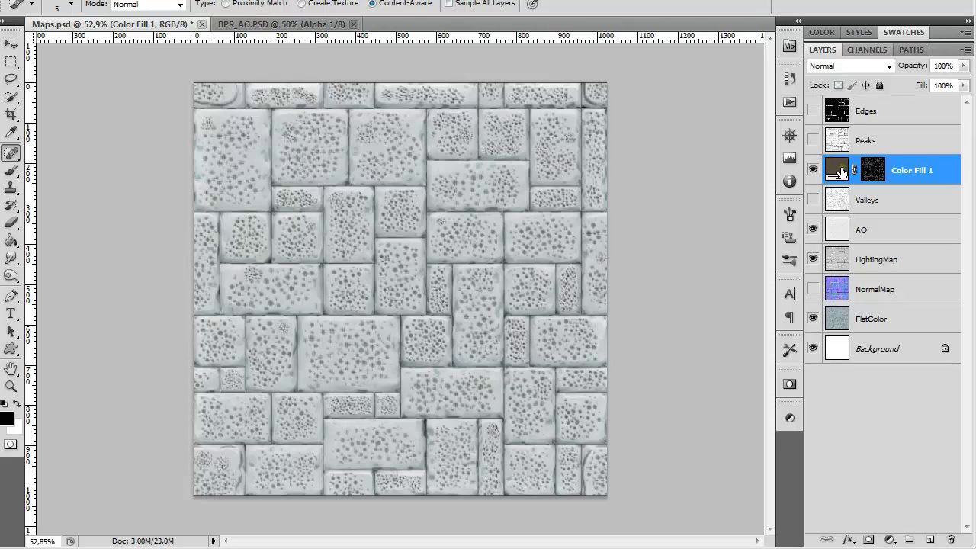
- Revise Color Fill 1's colour to the less saturated greyish-brown 534f4a
double_click(842, 170)
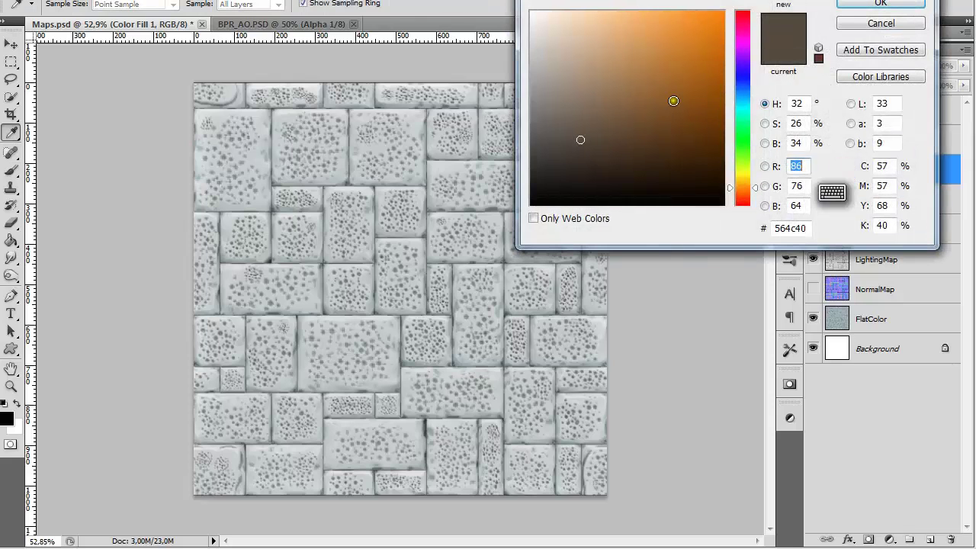
mouse_move(648, 94)
mouse_down()
mouse_move(620, 88)
mouse_move(643, 87)
mouse_move(573, 105)
mouse_move(575, 163)
mouse_up()
click(551, 142)
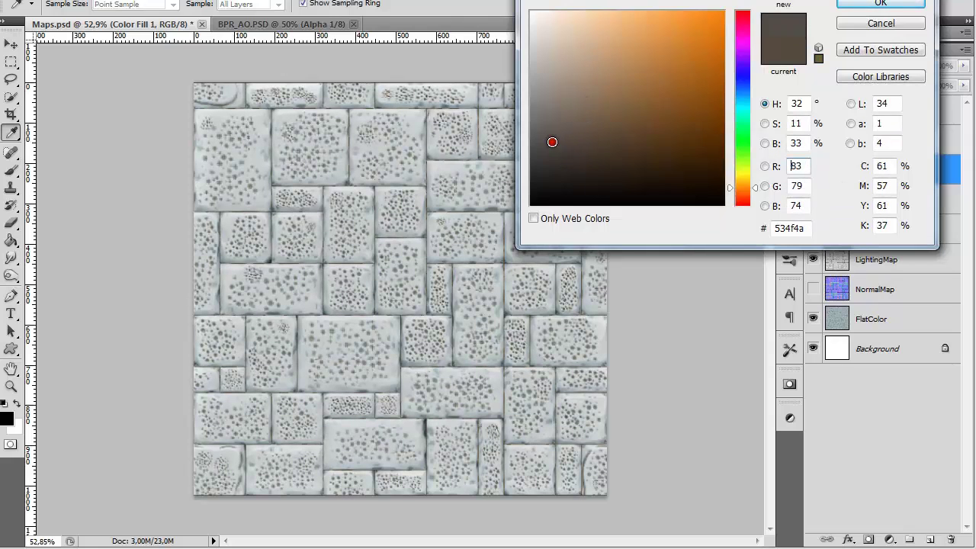
click(840, 5)
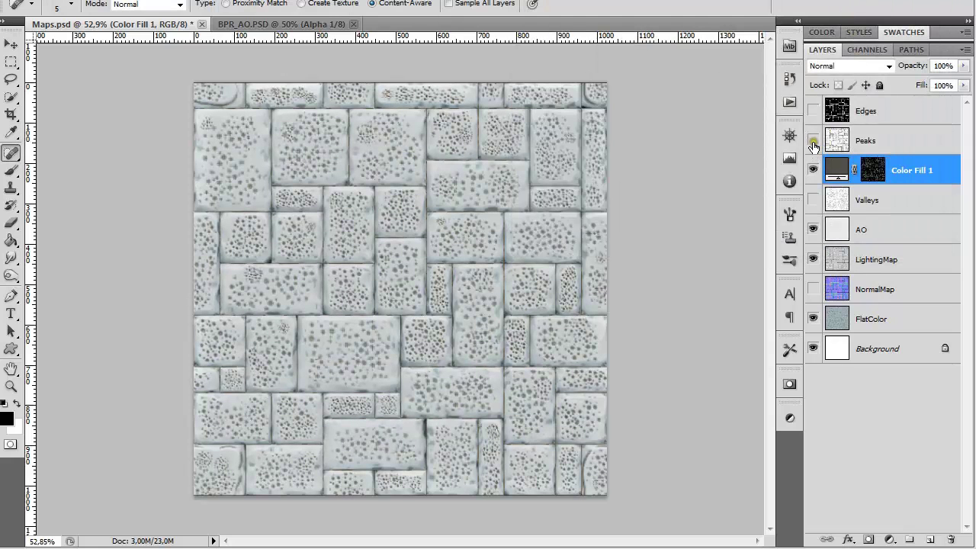
- Load the Peaks map's RGB luminosity as a selection, then hide the Peaks layer
click(833, 142)
click(813, 140)
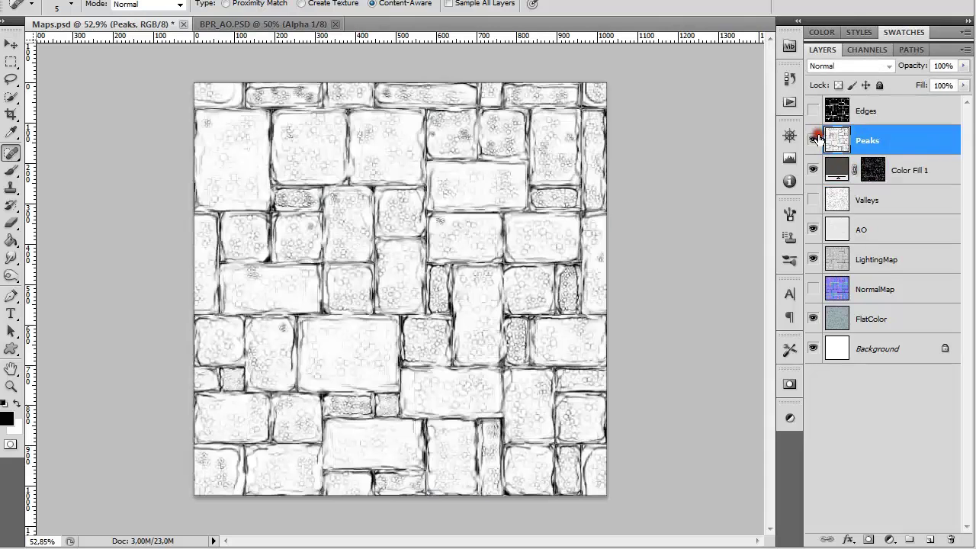
click(855, 47)
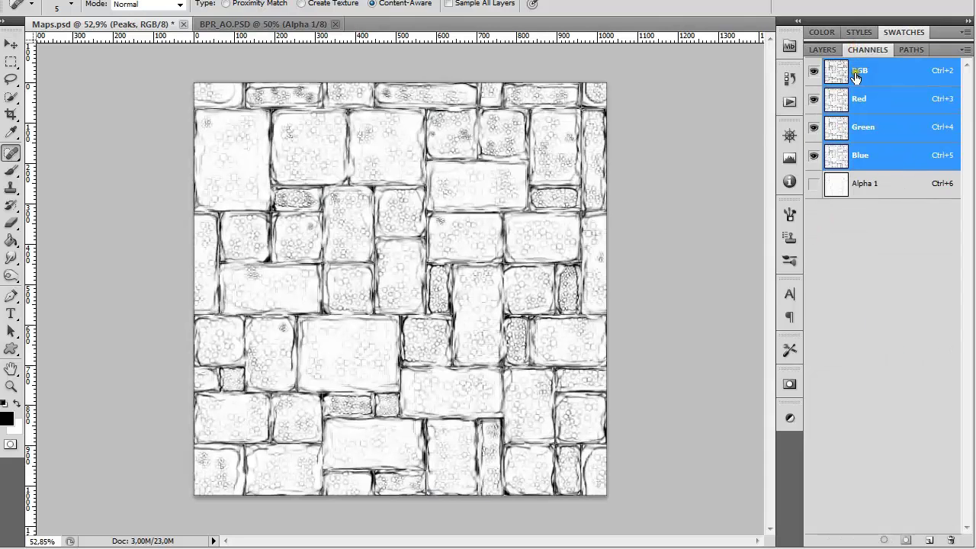
ctrl+click(838, 73)
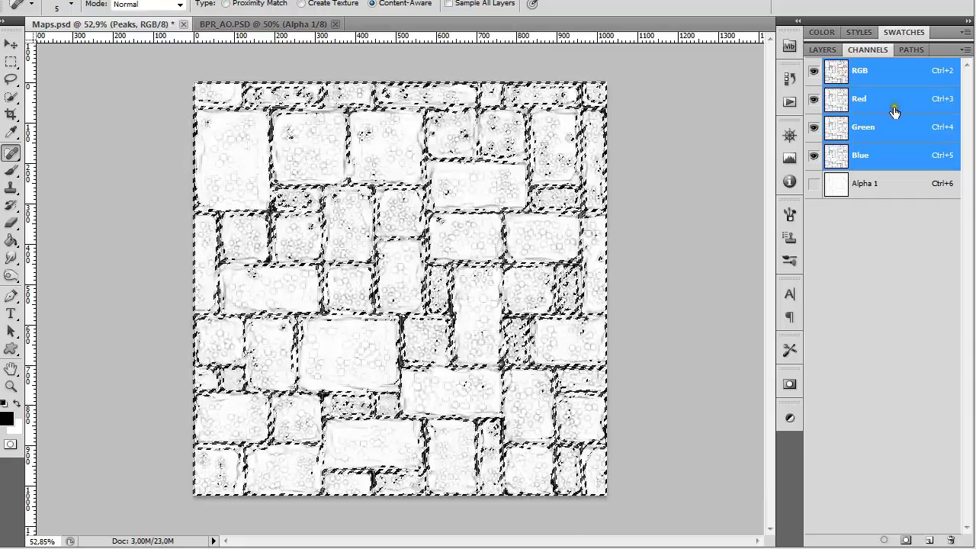
click(831, 49)
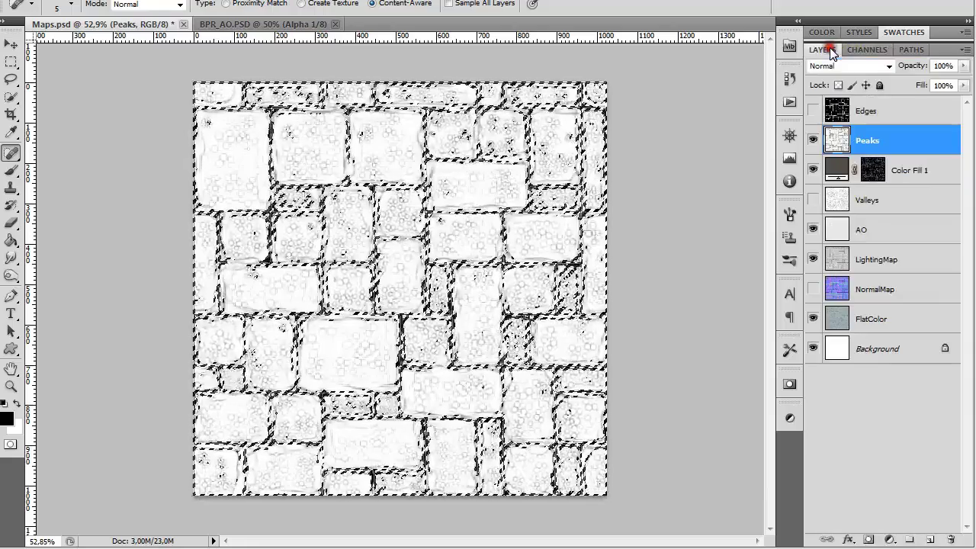
click(813, 140)
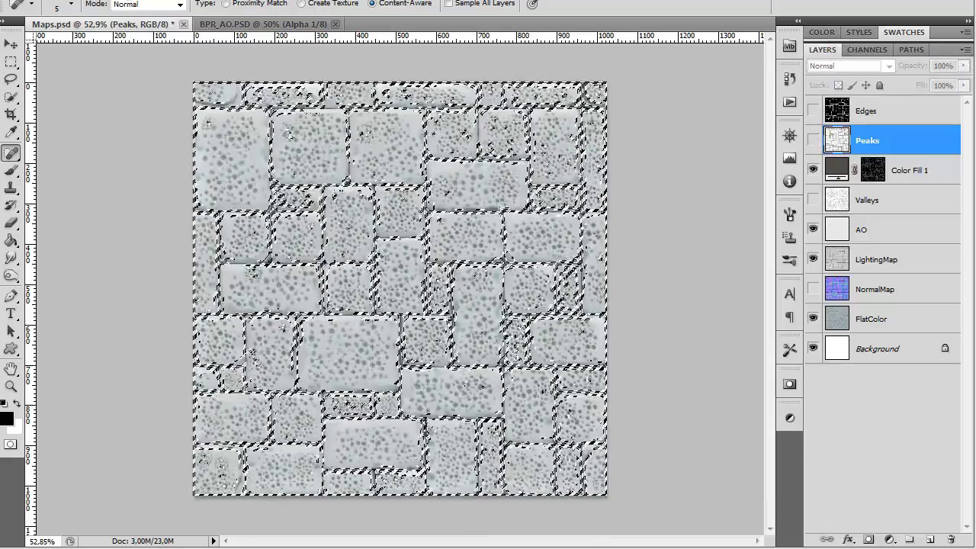
- Add a Solid Color fill layer, Color Fill 2, in dark grey 3d3c3c
click(152, 3)
mouse_move(163, 99)
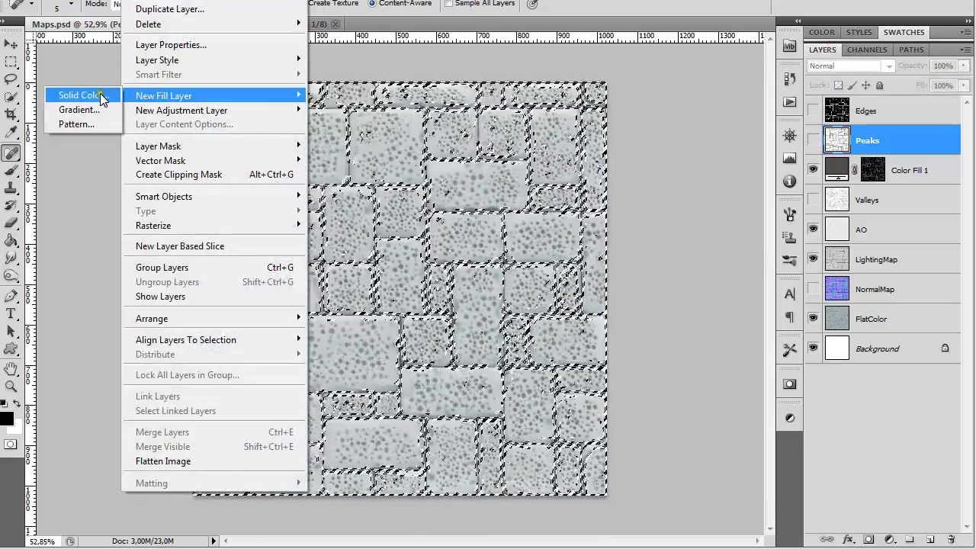
click(100, 94)
click(706, 175)
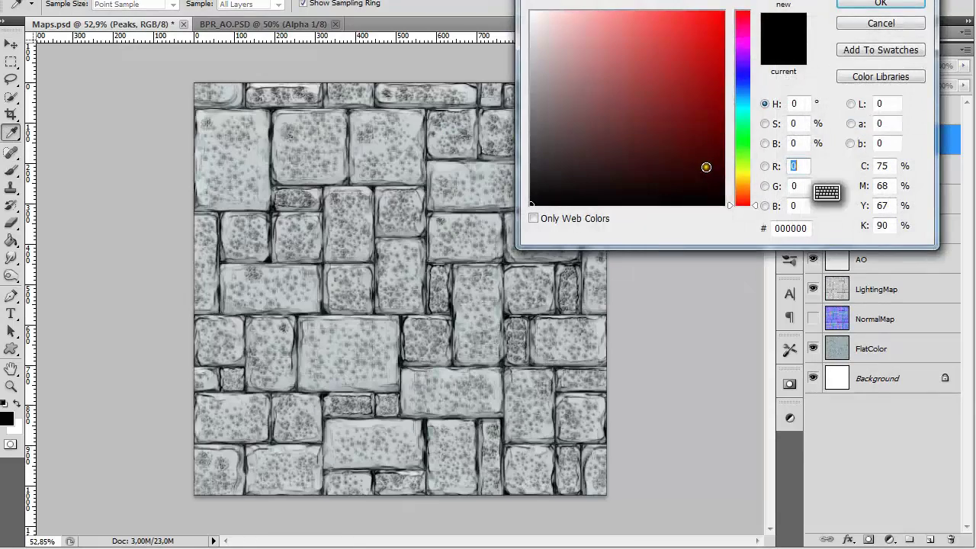
click(542, 166)
drag(542, 165, 535, 159)
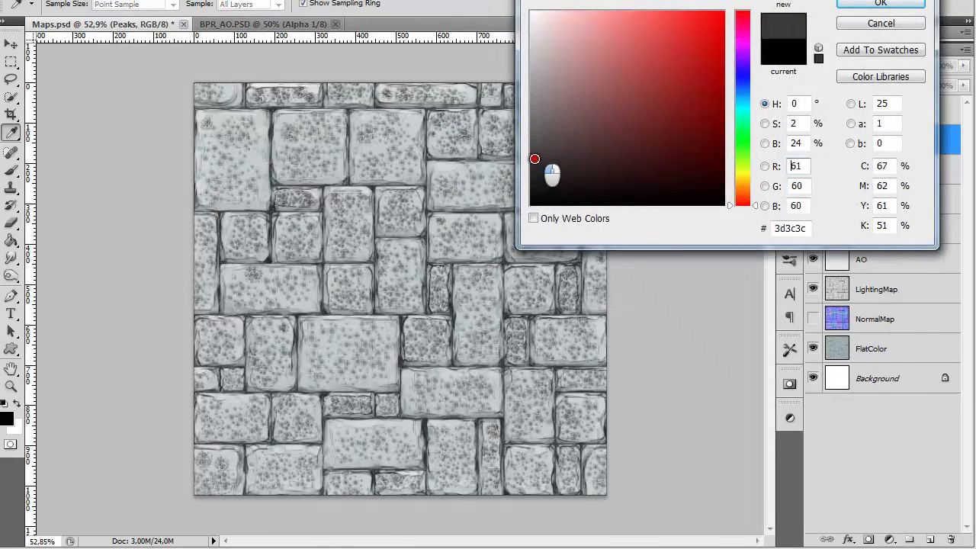
click(869, 4)
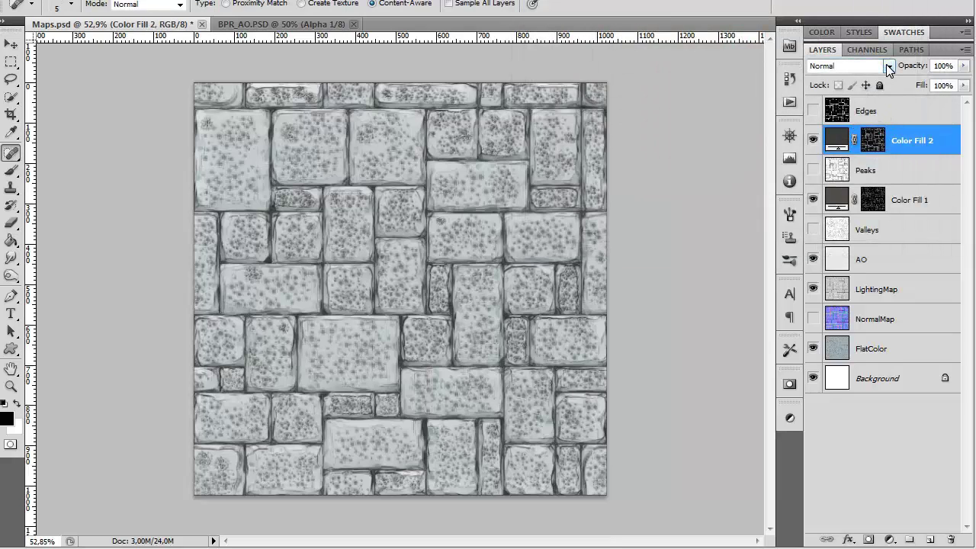
- Load the Edges map's RGB luminosity as a selection, then hide the Edges layer
click(813, 110)
click(839, 111)
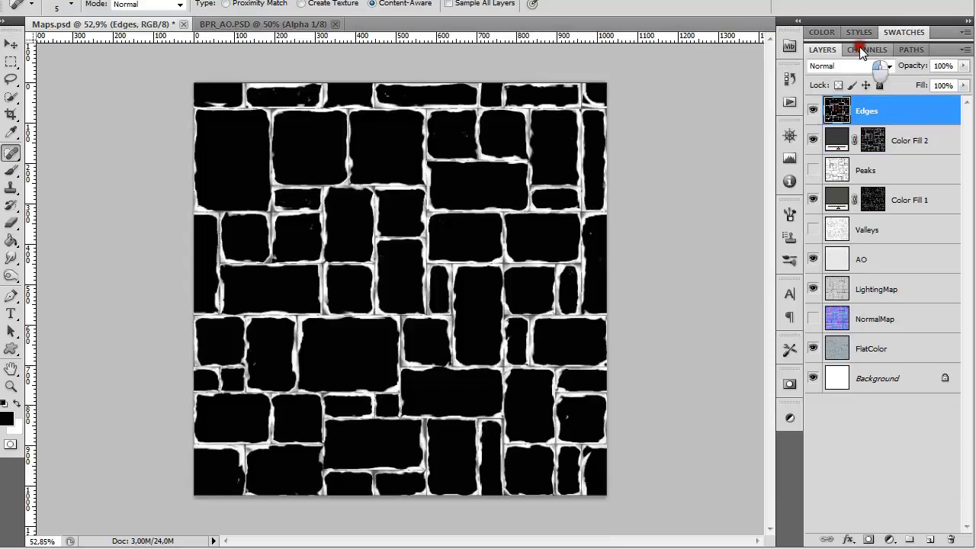
click(867, 50)
ctrl+click(839, 73)
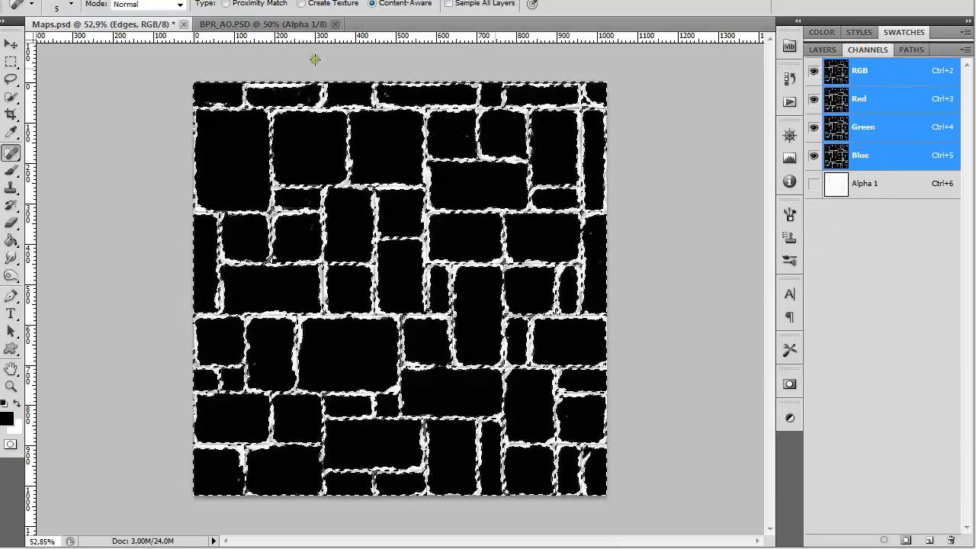
click(820, 49)
click(813, 111)
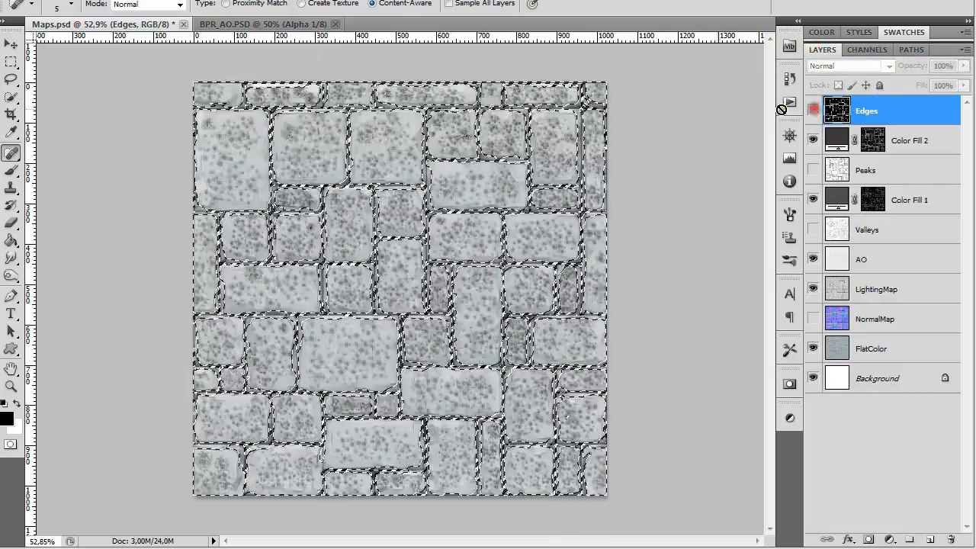
- Add a Solid Color fill layer, Color Fill 3, in pale pink cfbbbb
key(alt+l)
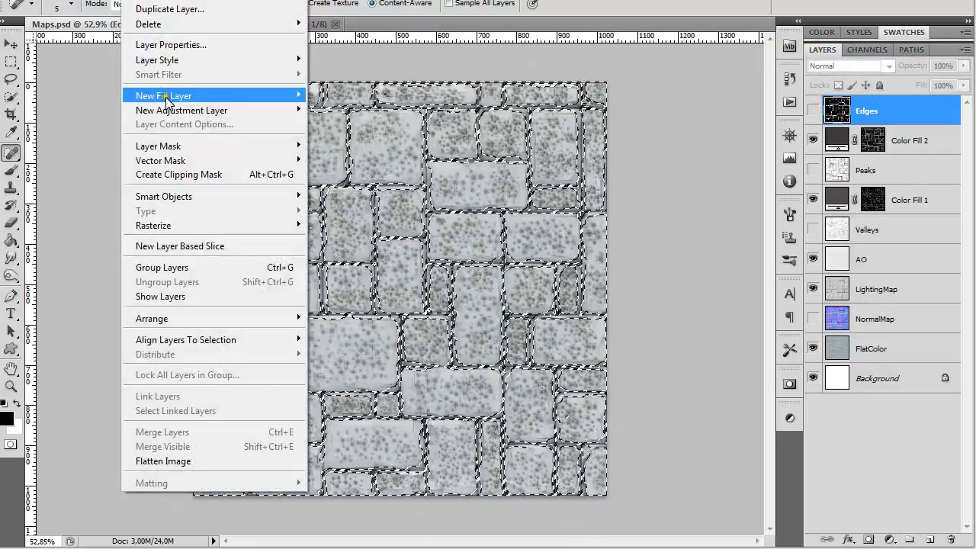
mouse_move(164, 95)
click(104, 97)
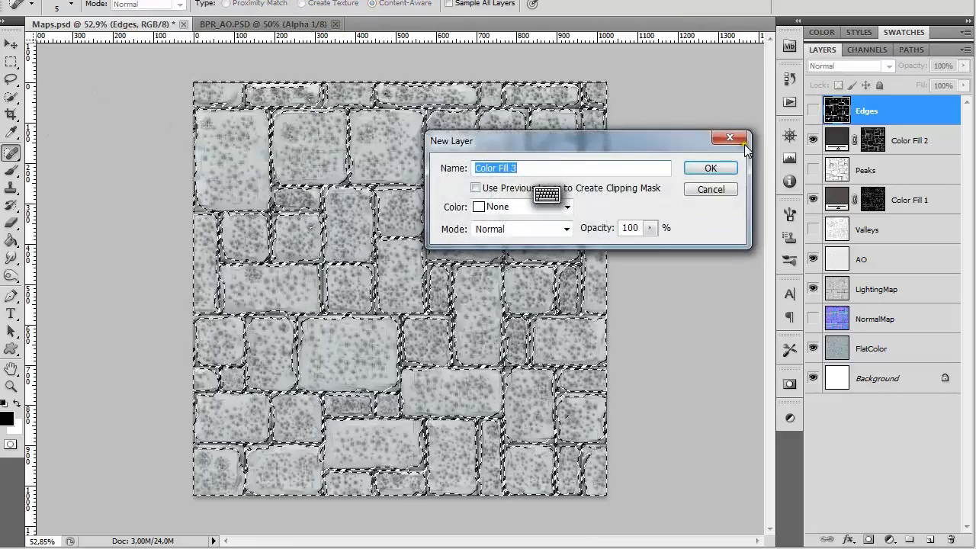
click(699, 174)
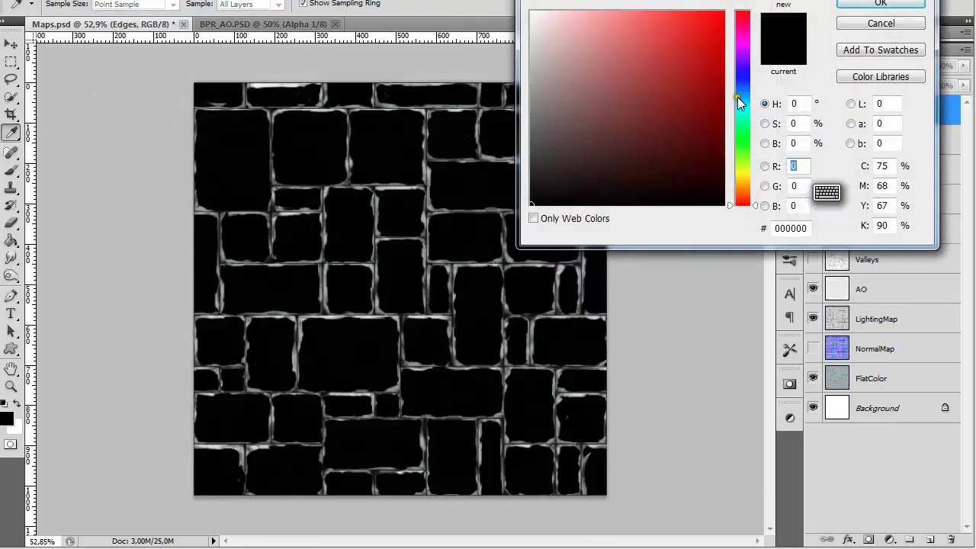
click(564, 124)
click(563, 143)
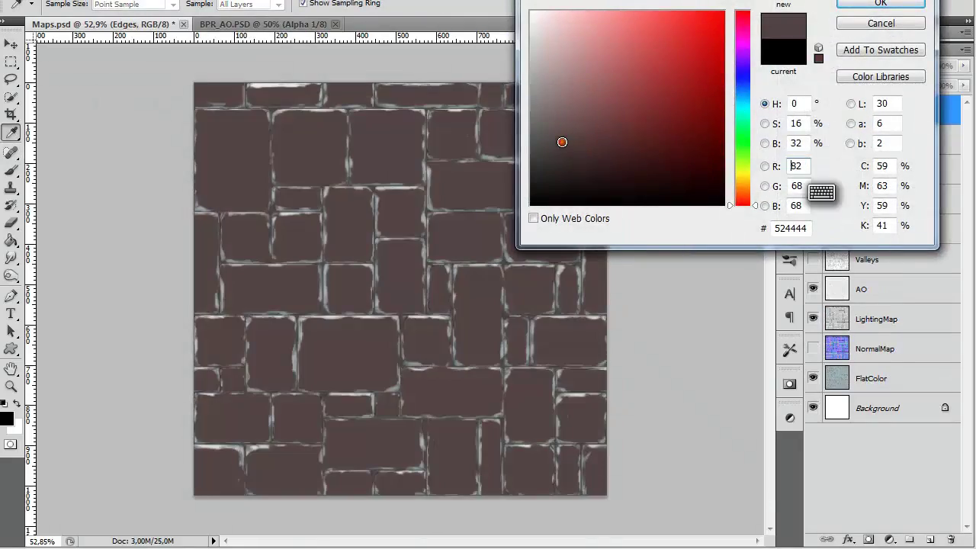
click(560, 118)
click(559, 74)
click(562, 66)
click(549, 47)
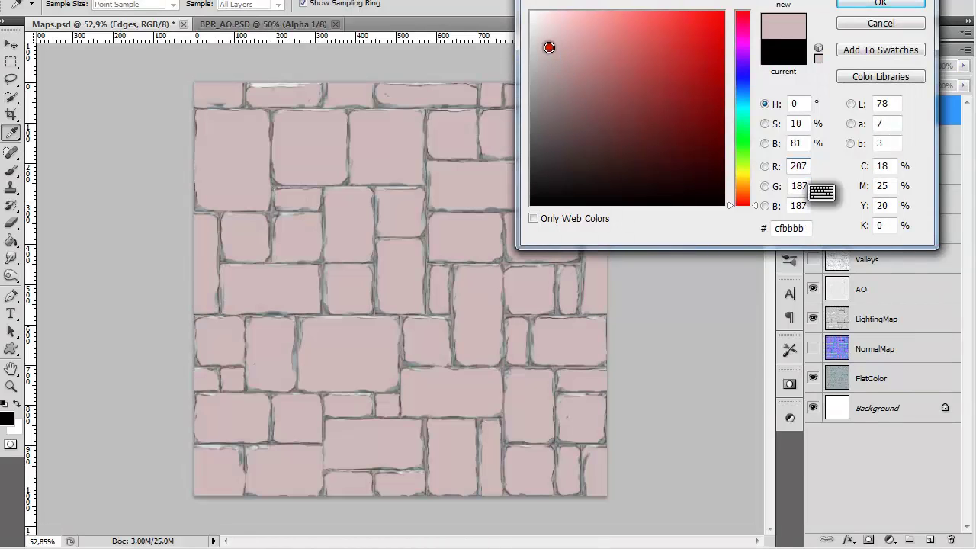
click(877, 5)
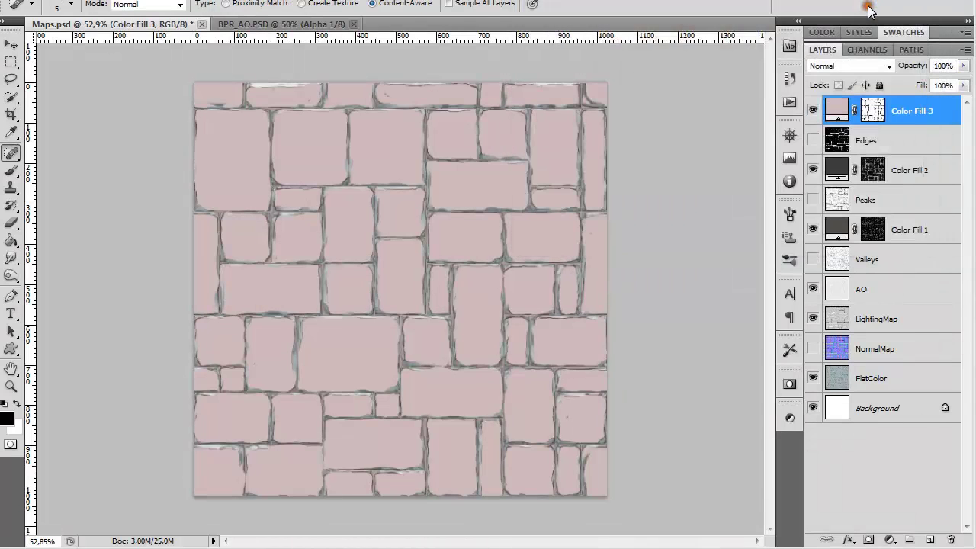
- Invert Color Fill 3's layer mask and change its colour to dark grey 5a5959
click(874, 110)
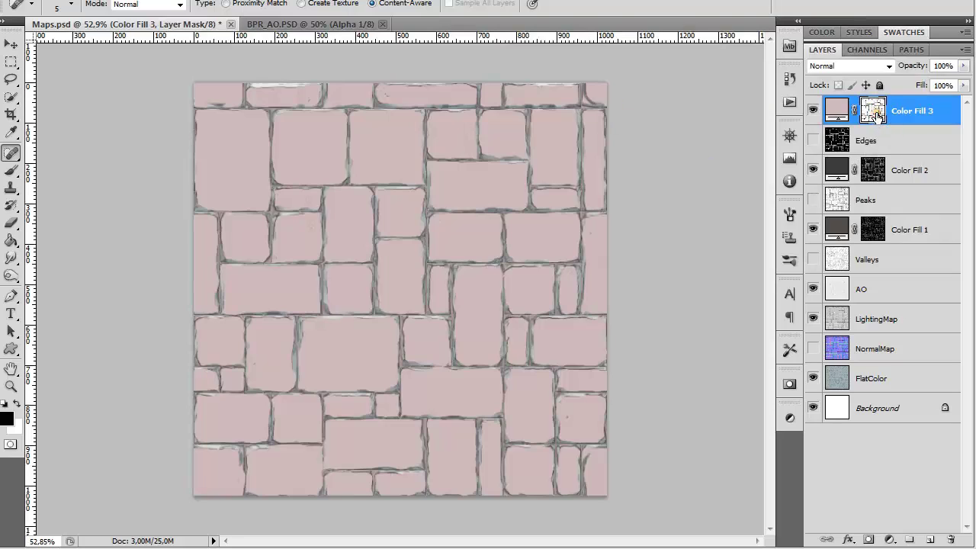
key(ctrl+i)
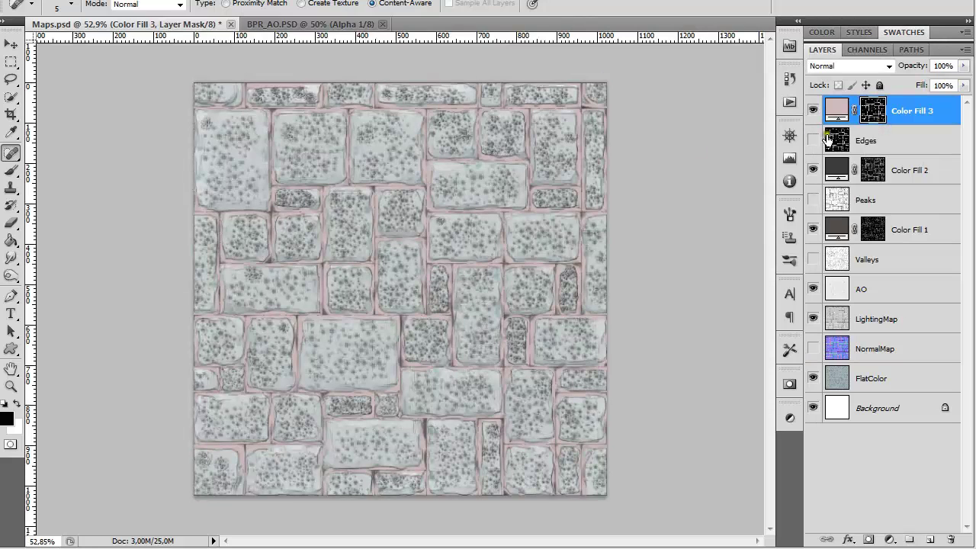
click(836, 108)
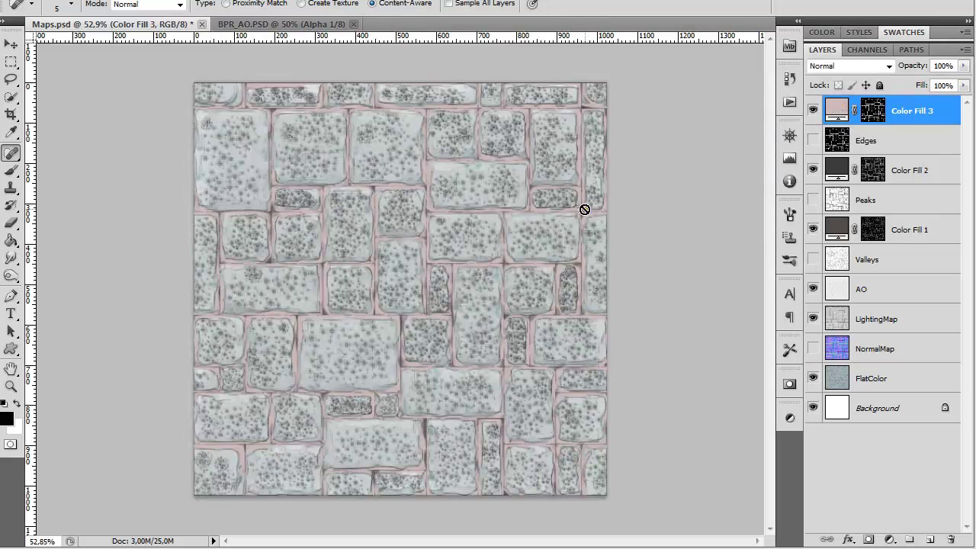
double_click(839, 112)
click(538, 142)
click(536, 136)
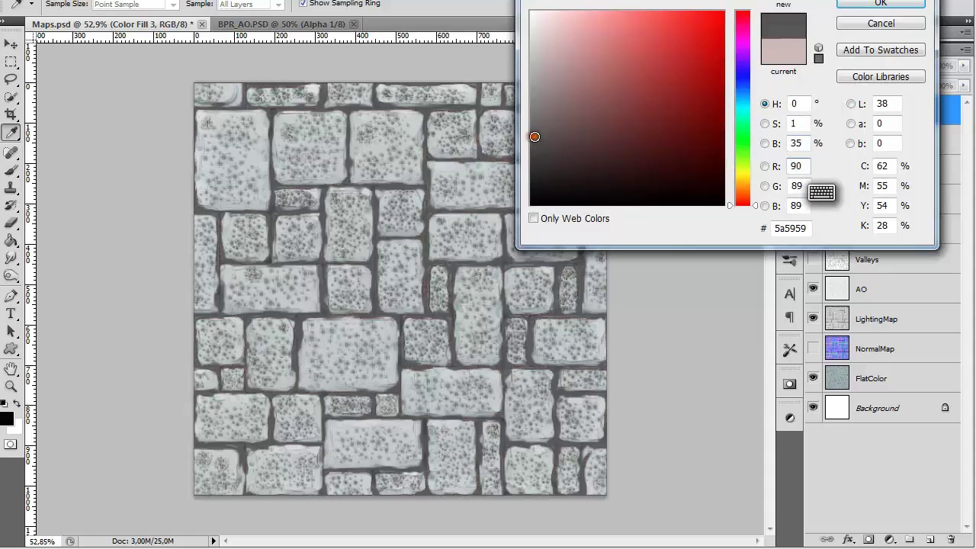
click(878, 5)
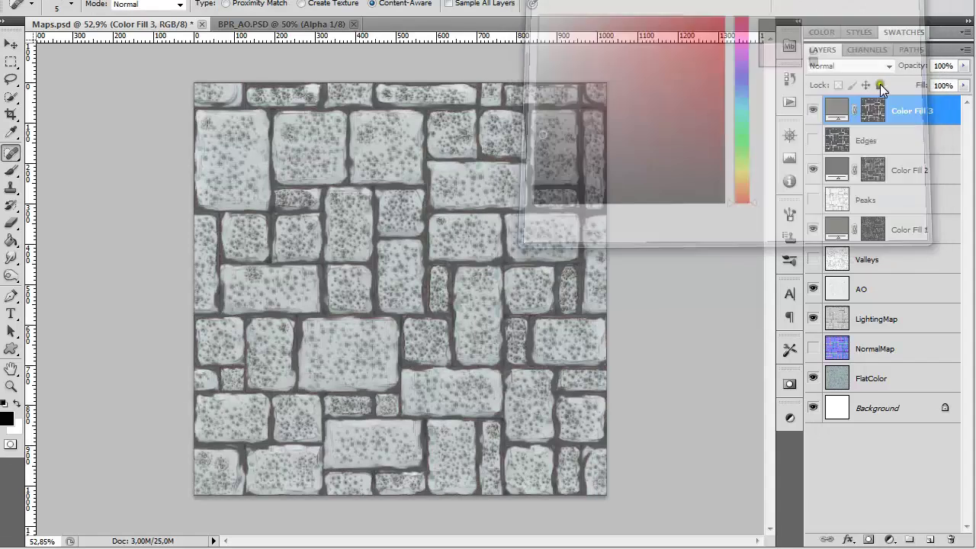
- Set Color Fill 3 to Multiply blending at about 34% opacity, after trying Overlay
click(889, 66)
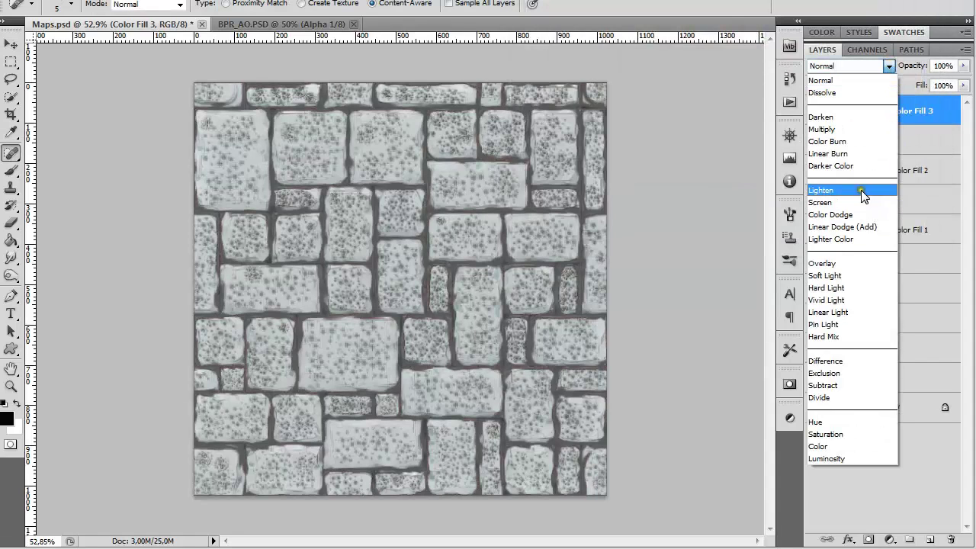
click(845, 131)
click(889, 66)
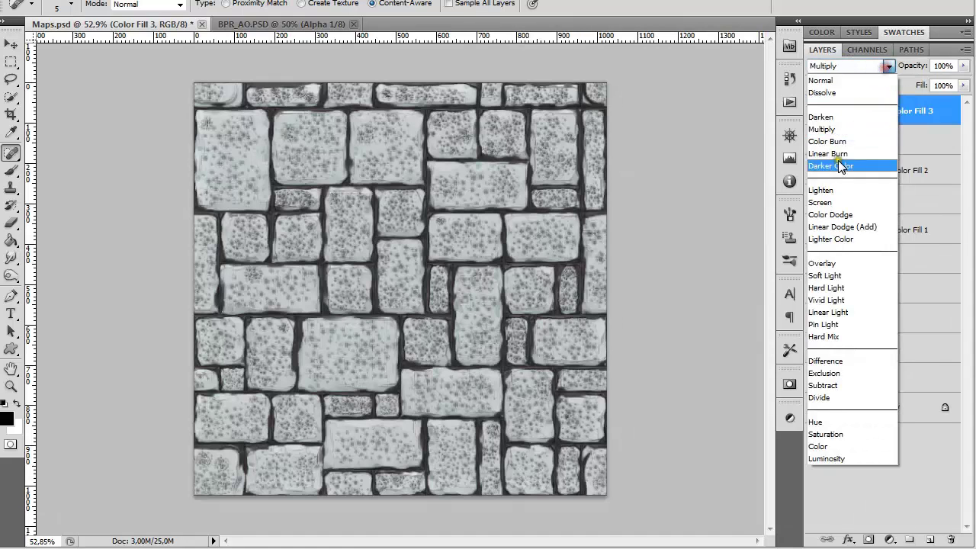
click(828, 263)
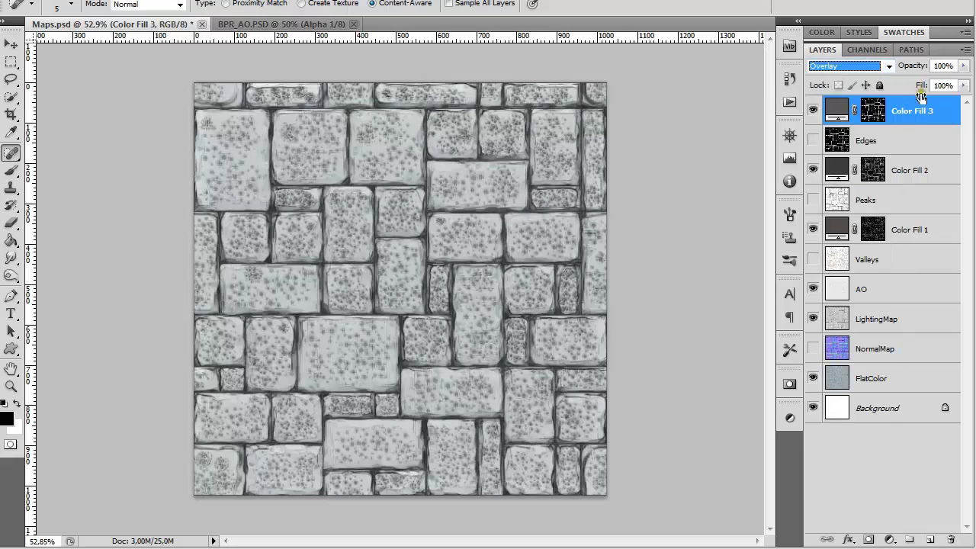
click(888, 66)
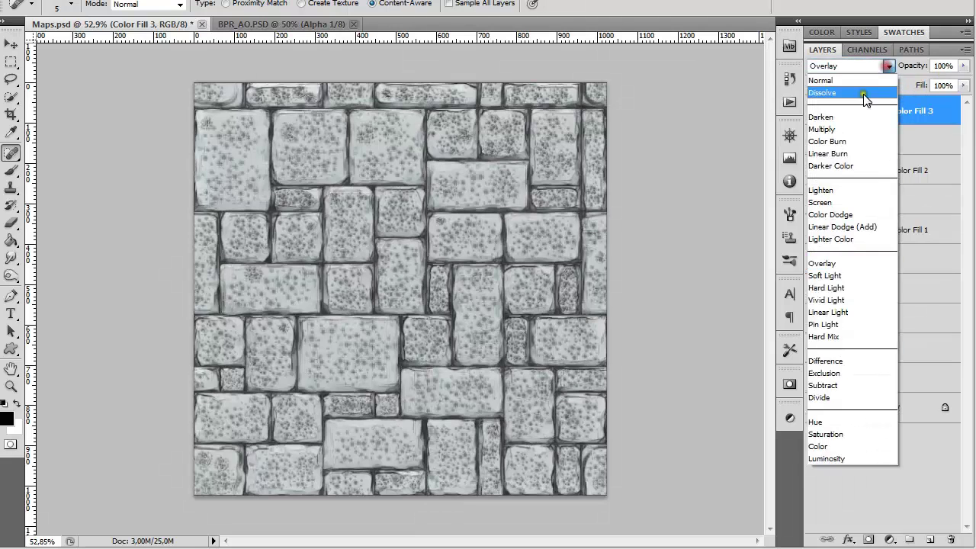
click(846, 128)
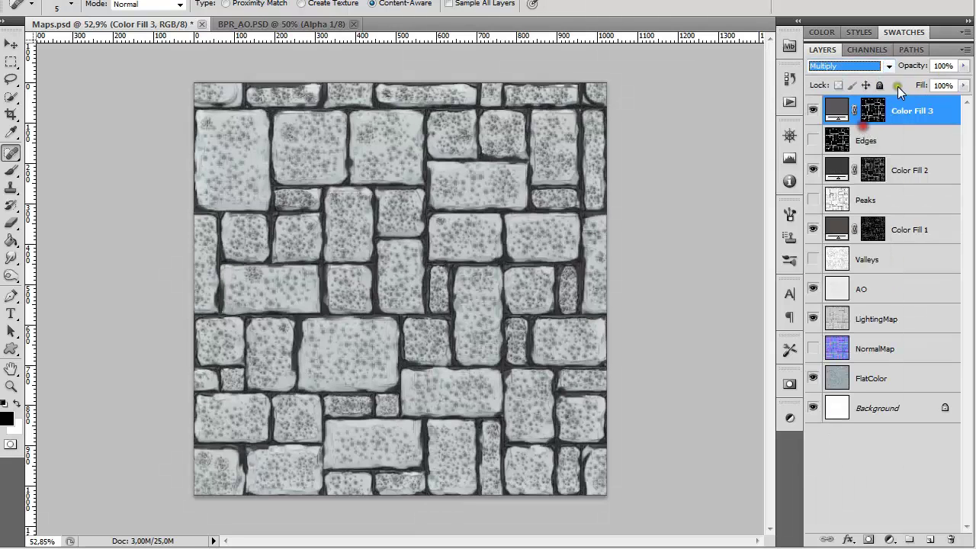
click(964, 65)
drag(957, 84, 913, 80)
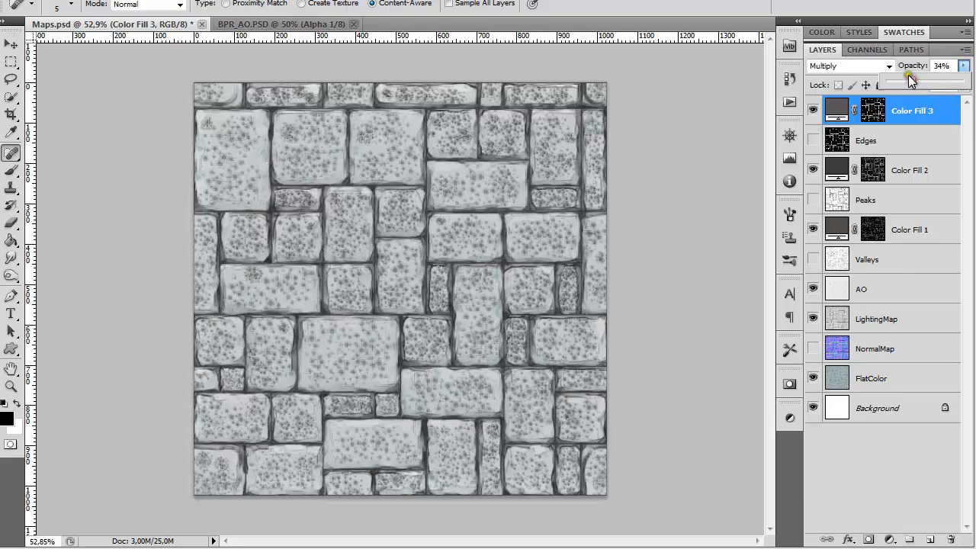
click(834, 174)
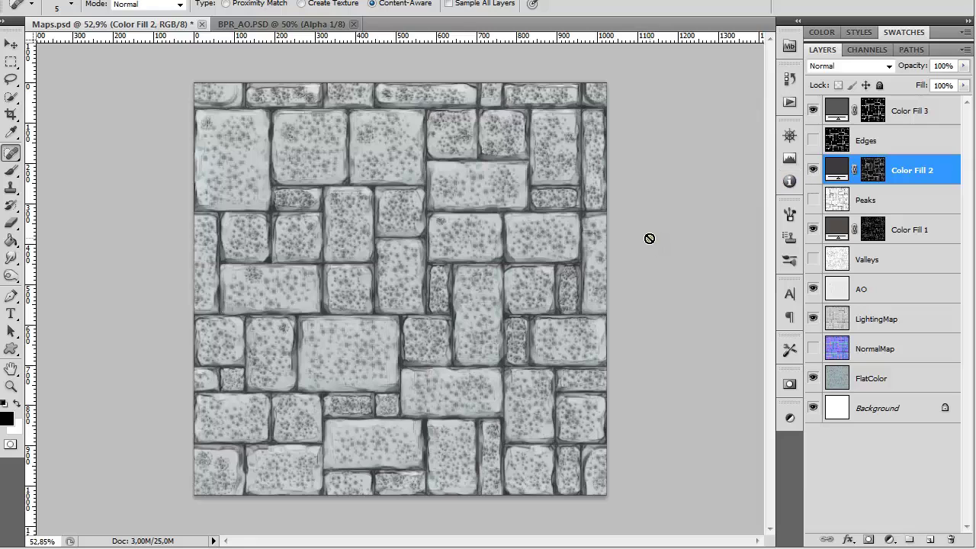
- Switch Color Fill 2 to Overlay blending, toggling its visibility to compare the result
click(813, 170)
click(813, 170)
click(869, 66)
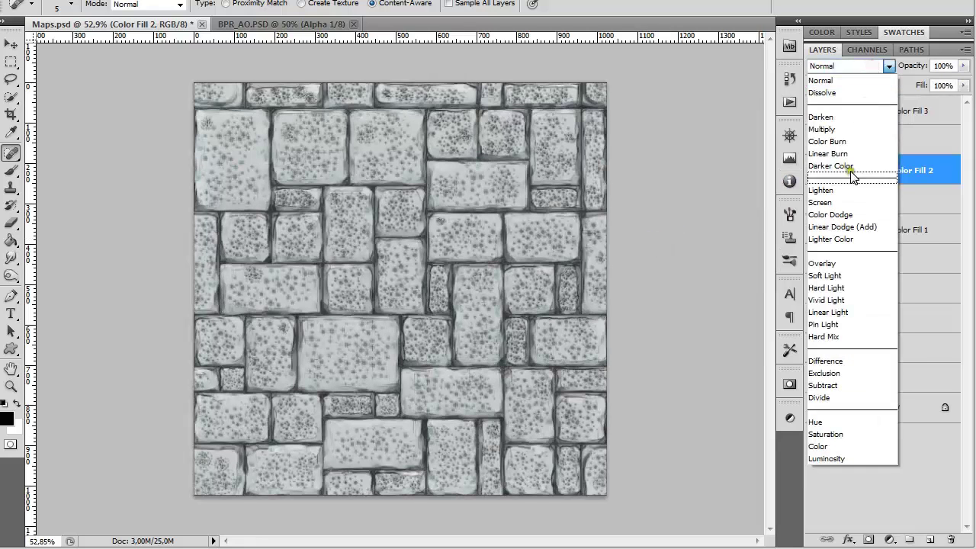
click(837, 130)
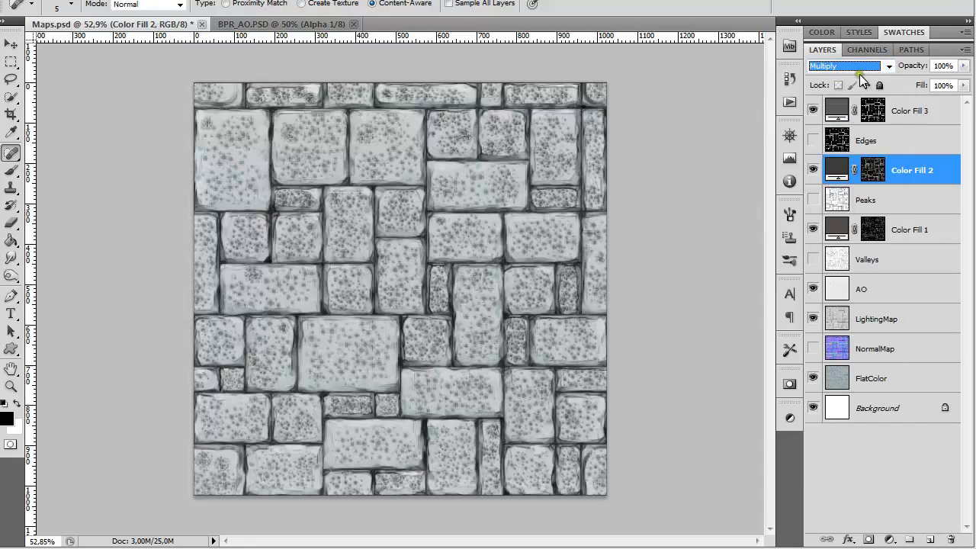
click(859, 72)
click(862, 263)
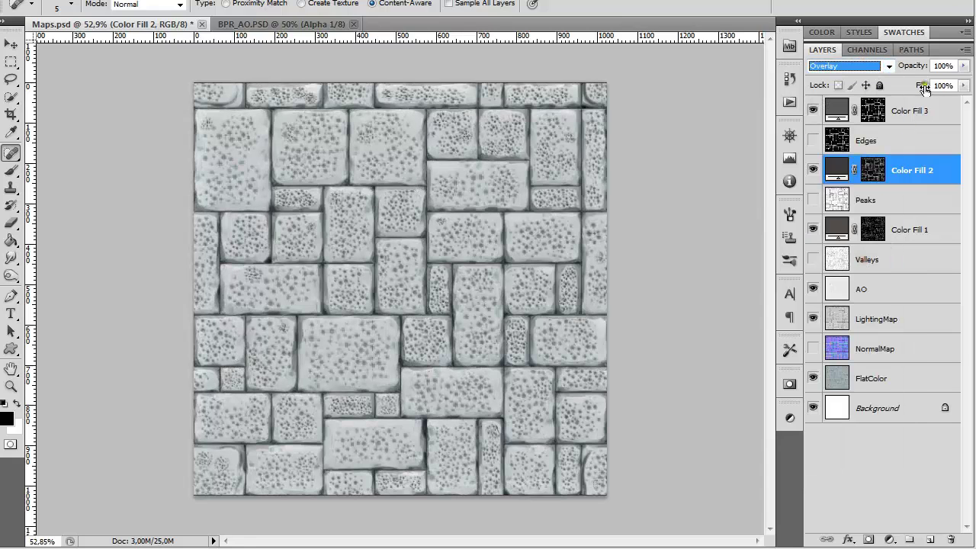
click(813, 171)
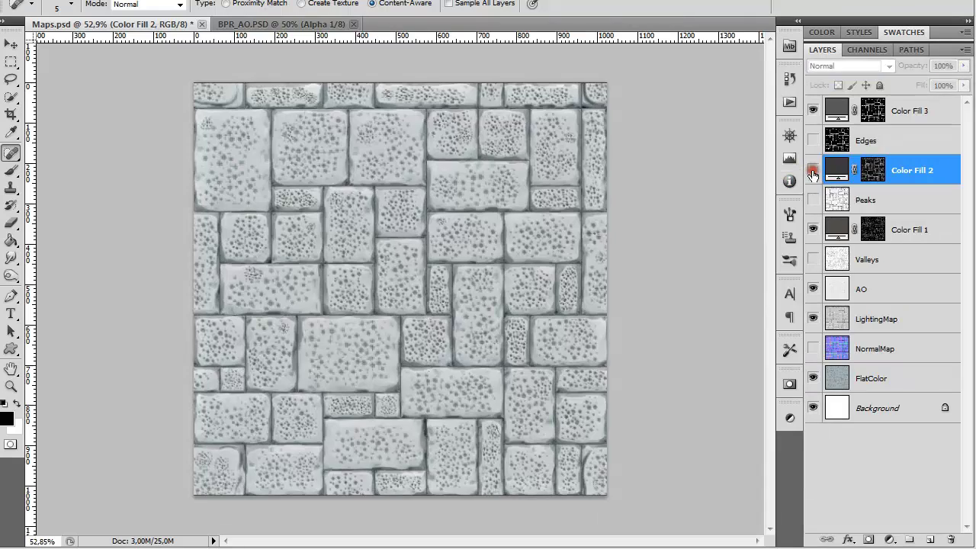
click(813, 171)
click(841, 113)
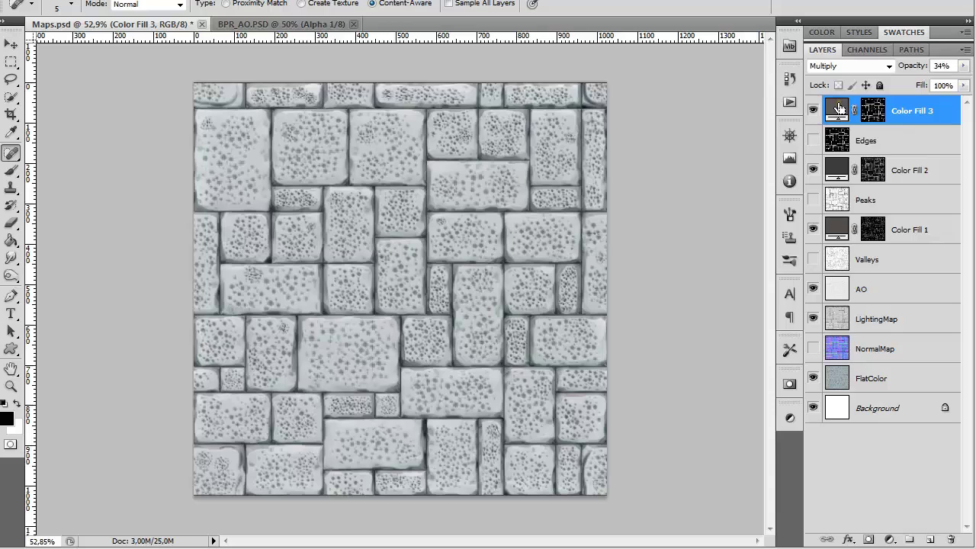
- Stamp all visible layers into Layer 1 and offset it +512 pixels each way with Wrap Around
key(ctrl+alt+shift+e)
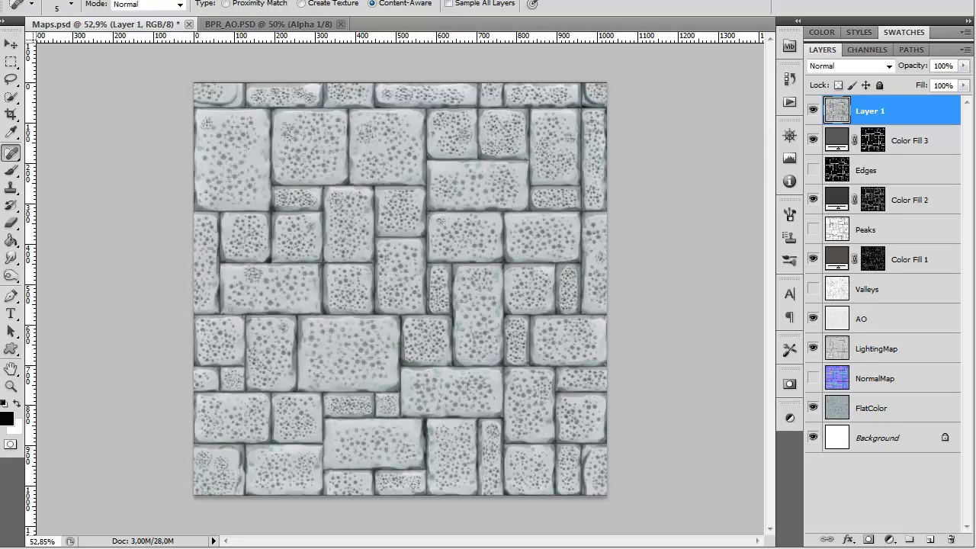
key(alt+l)
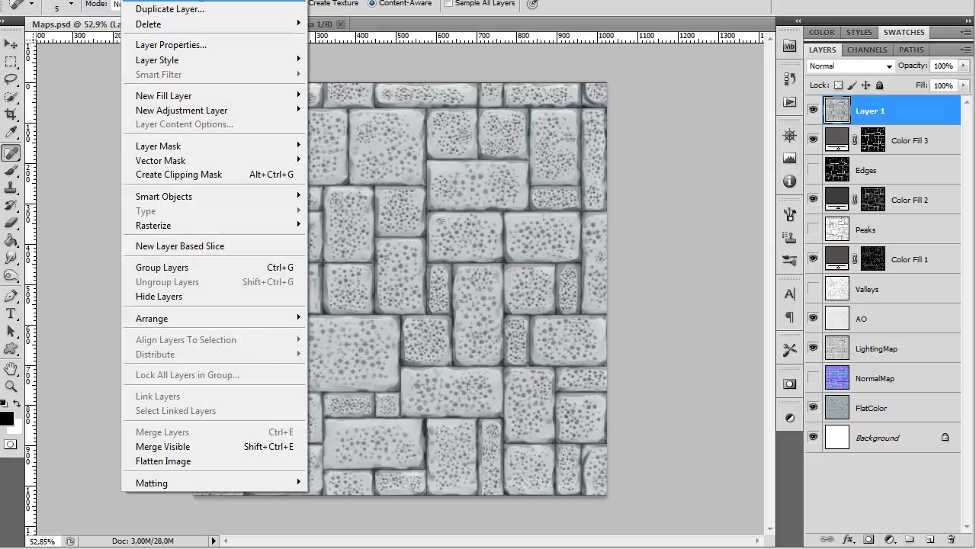
key(Escape)
key(alt+t)
mouse_move(276, 277)
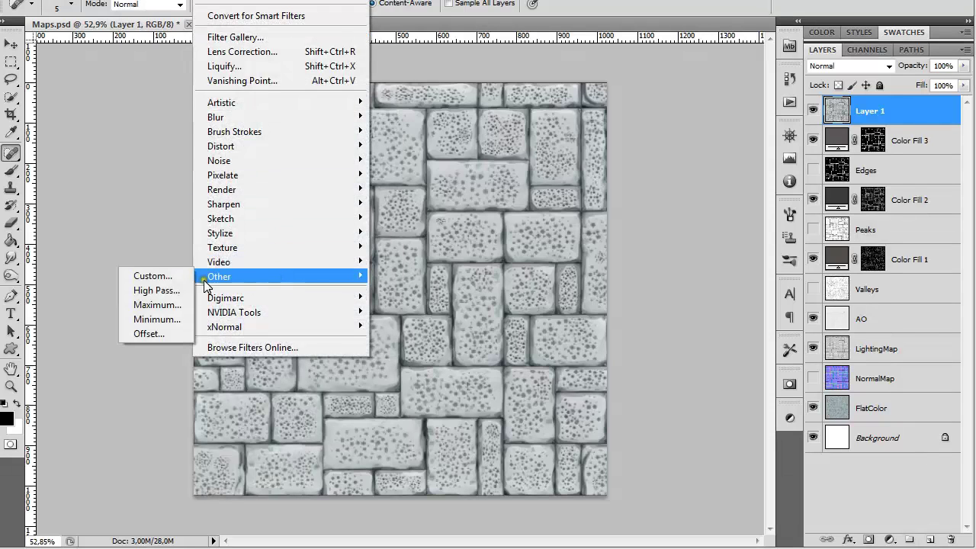
click(159, 330)
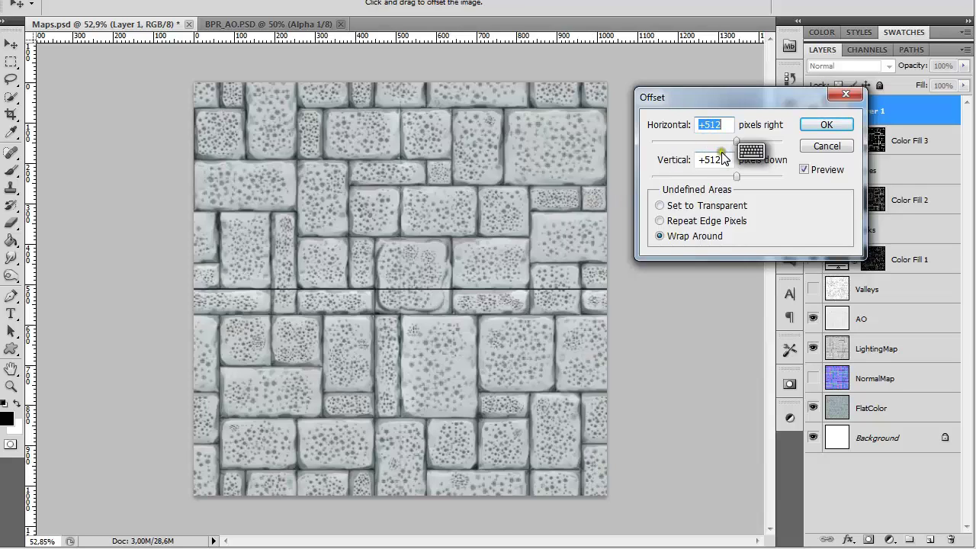
click(813, 125)
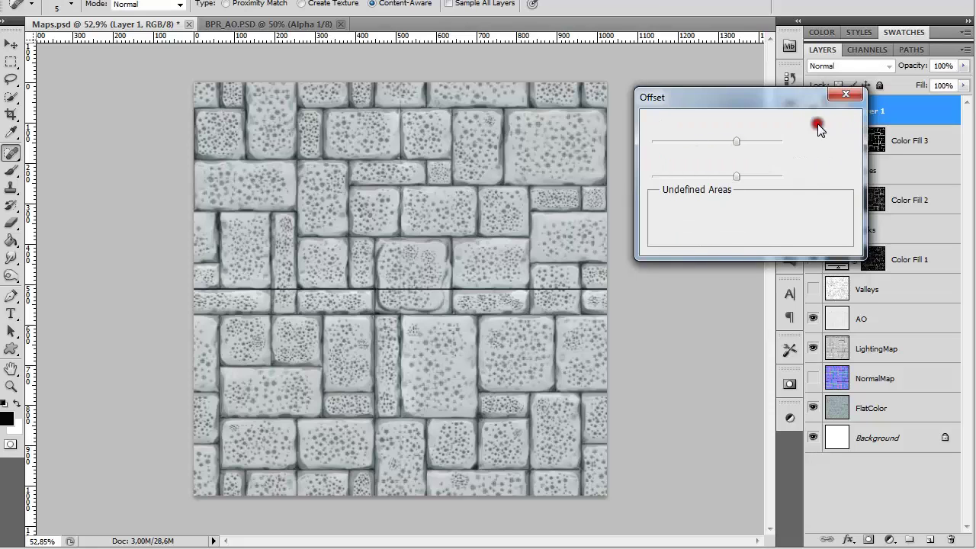
- Zoom in and out to inspect the exposed seams, spot-healing one small blemish
scroll(411, 277, up, 5)
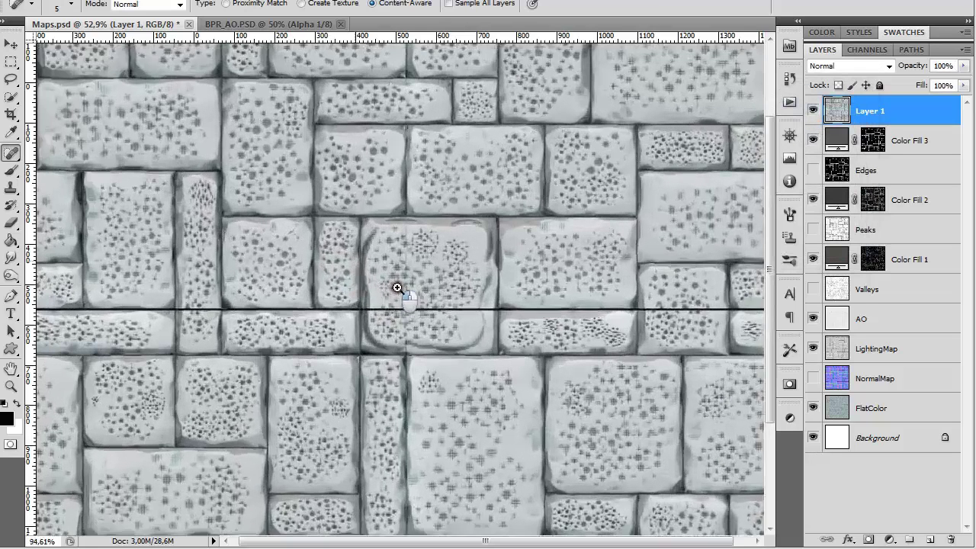
scroll(375, 278, down, 2)
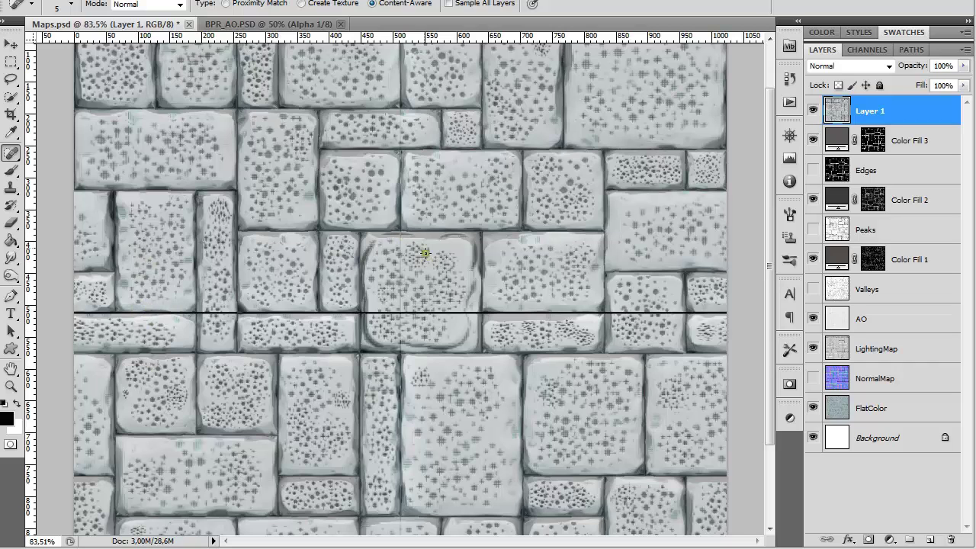
scroll(398, 224, up, 5)
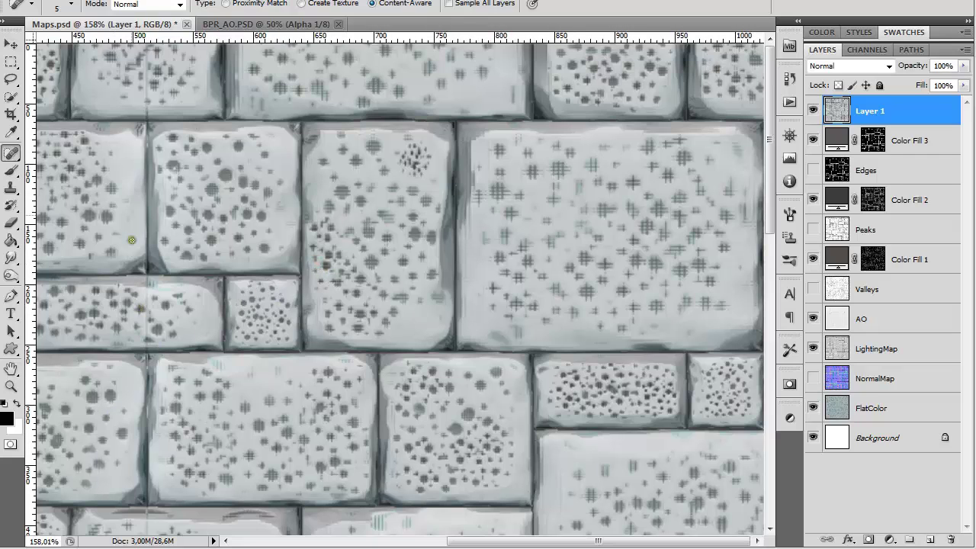
scroll(219, 325, down, 4)
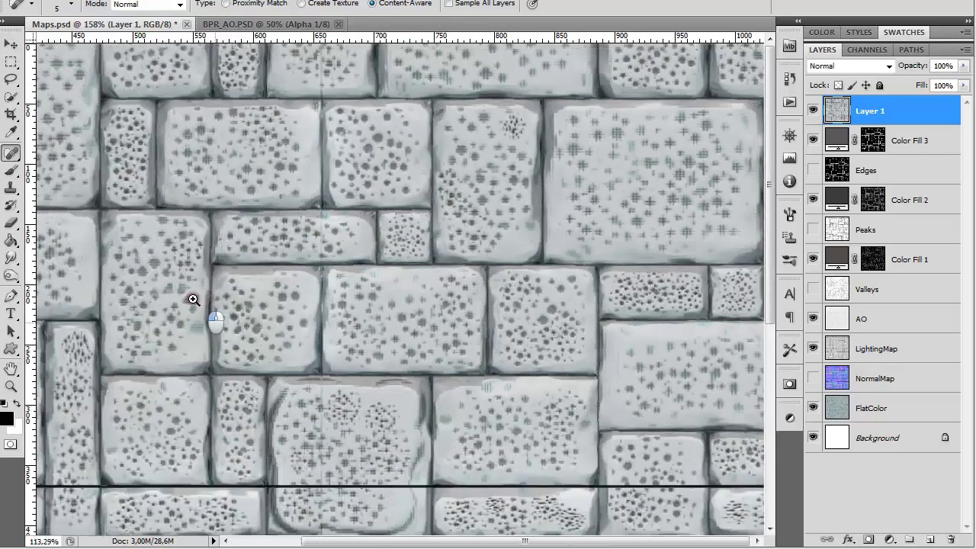
click(163, 266)
scroll(236, 283, up, 1)
scroll(237, 282, down, 1)
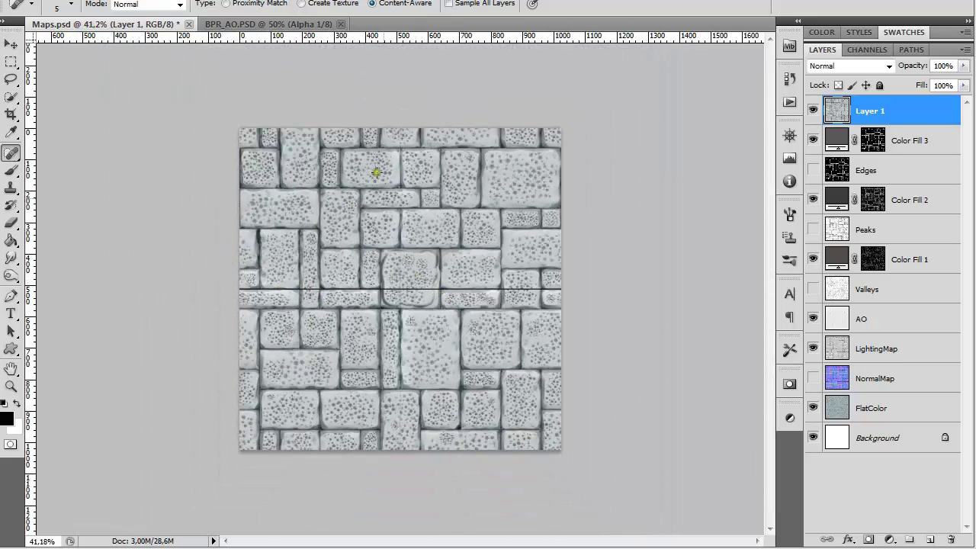
scroll(407, 271, up, 5)
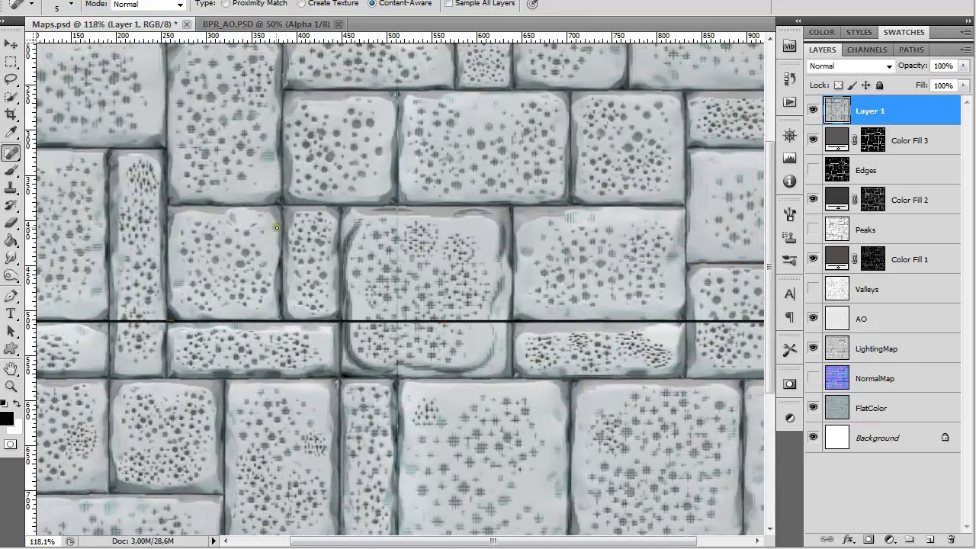
- With the Spot Healing Brush, zoom onto the horizontal seam and heal its left end
click(10, 153)
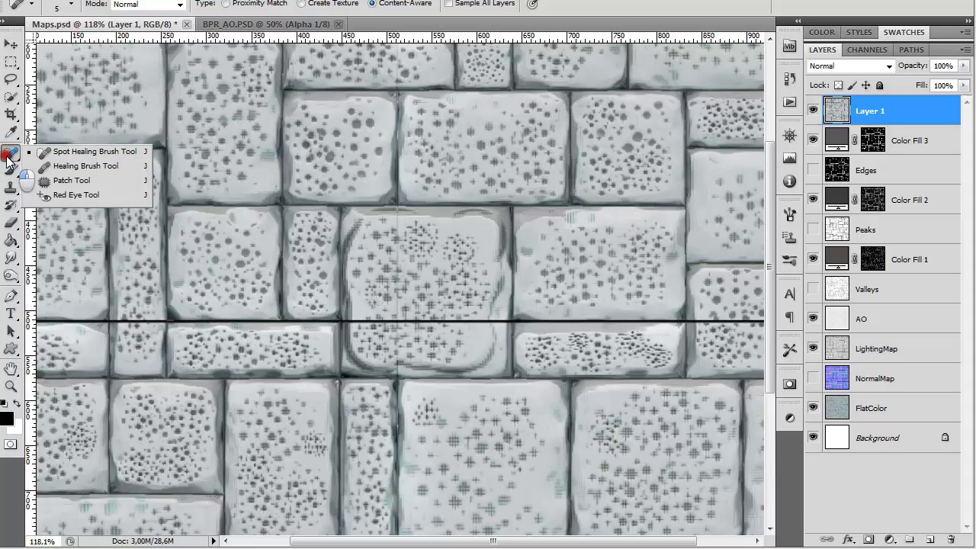
click(55, 151)
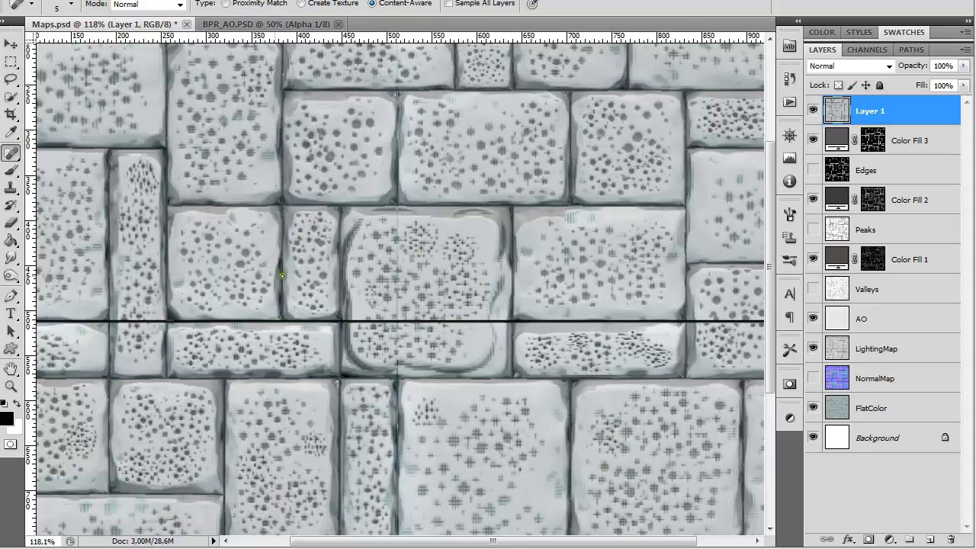
drag(157, 304, 384, 264)
click(71, 7)
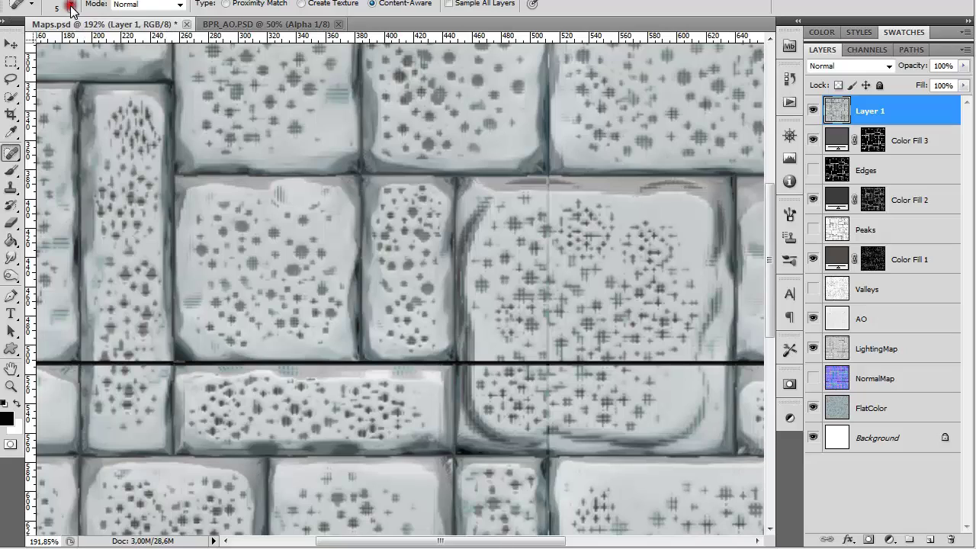
click(70, 7)
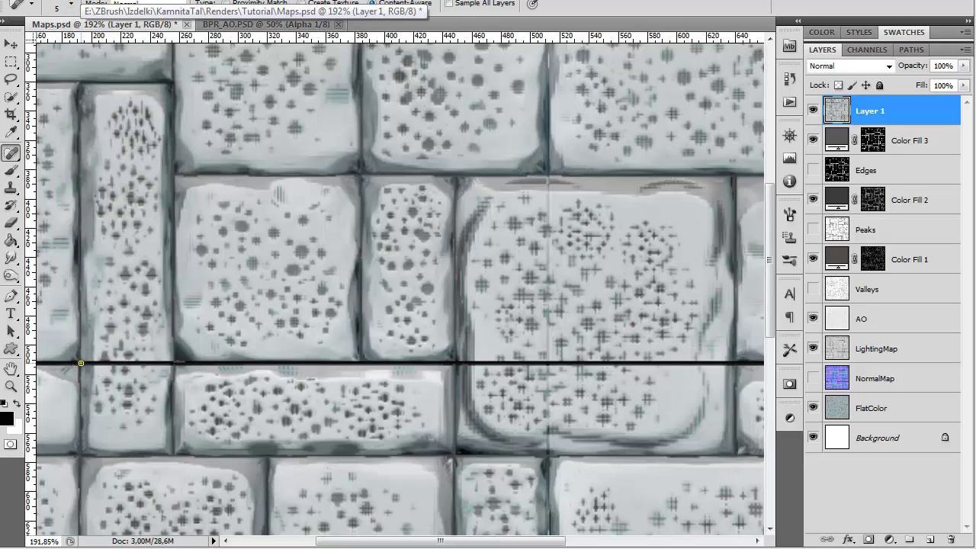
click(80, 363)
drag(80, 363, 168, 363)
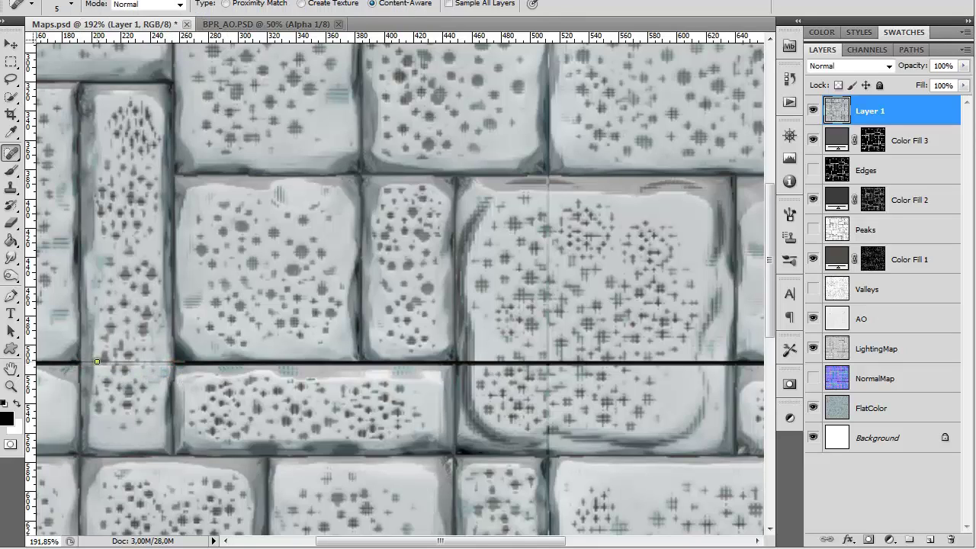
- Heal the rest of the horizontal seam across the right side, redoing one stroke
drag(82, 362, 168, 363)
drag(457, 362, 739, 361)
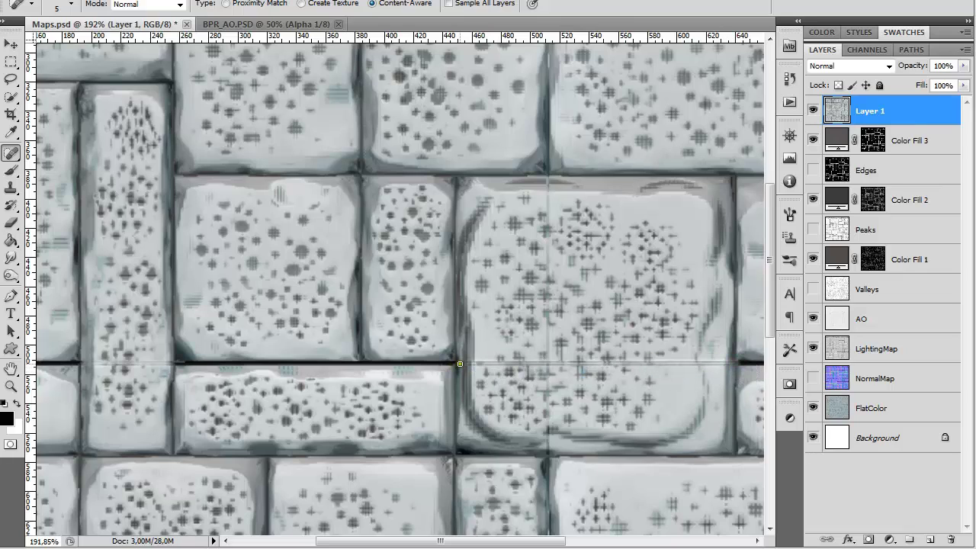
drag(462, 363, 730, 362)
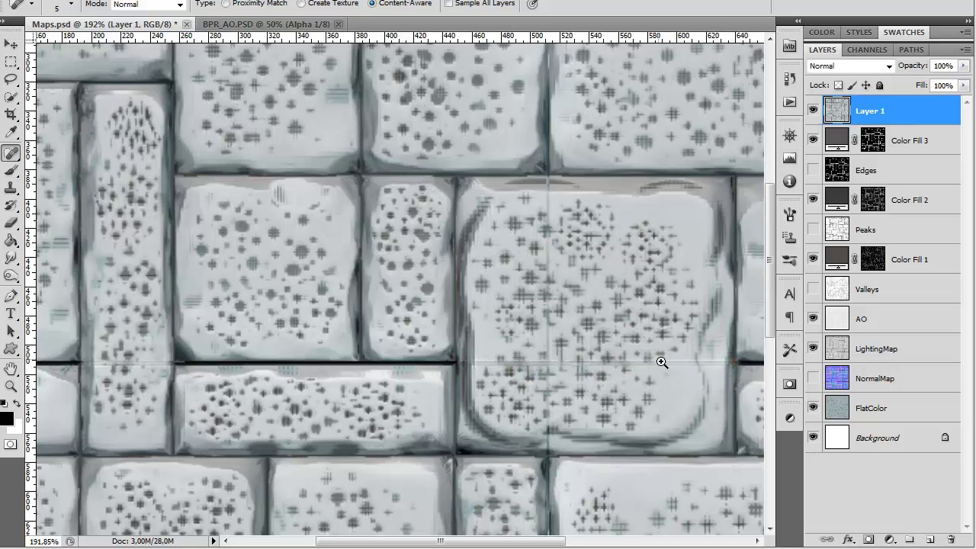
scroll(657, 357, down, 3)
drag(669, 348, 457, 338)
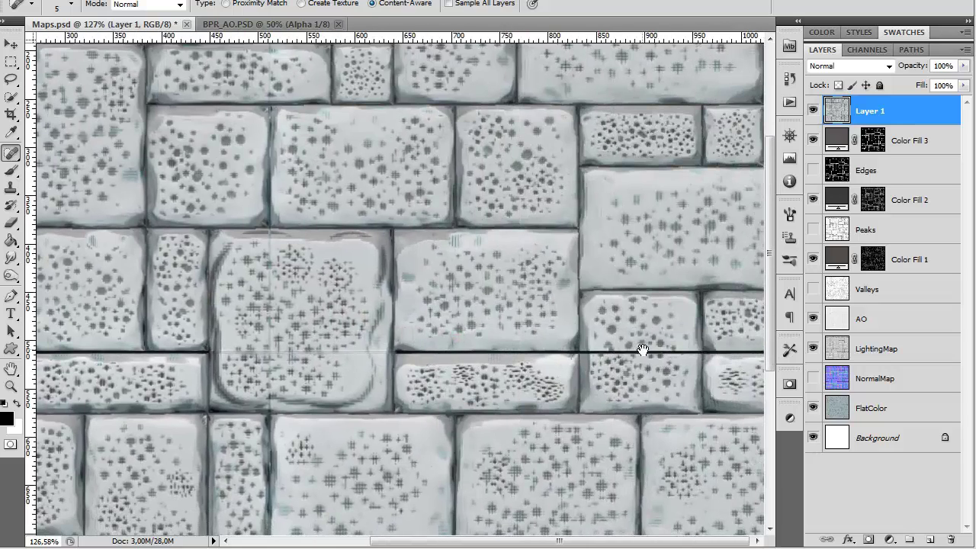
scroll(638, 351, down, 1)
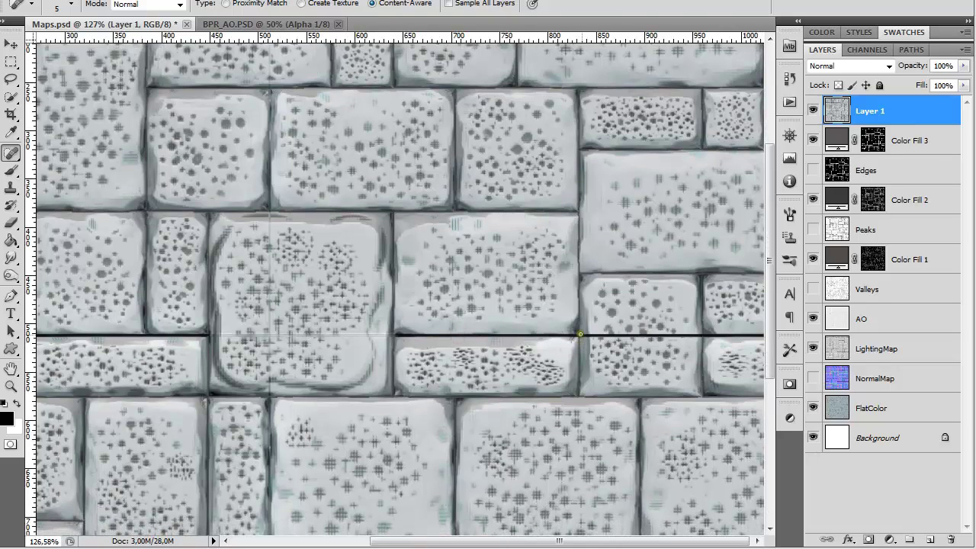
drag(580, 335, 708, 337)
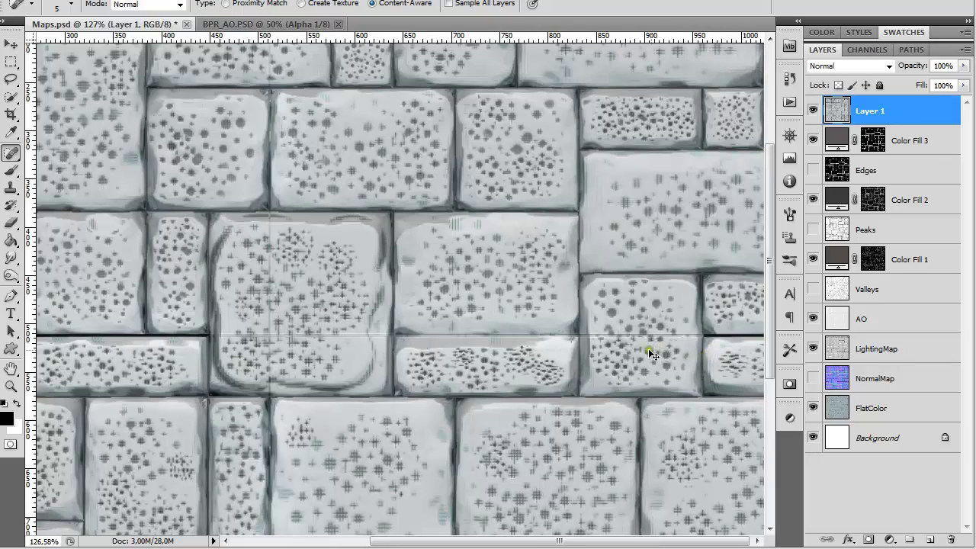
key(ctrl+z)
drag(581, 335, 703, 334)
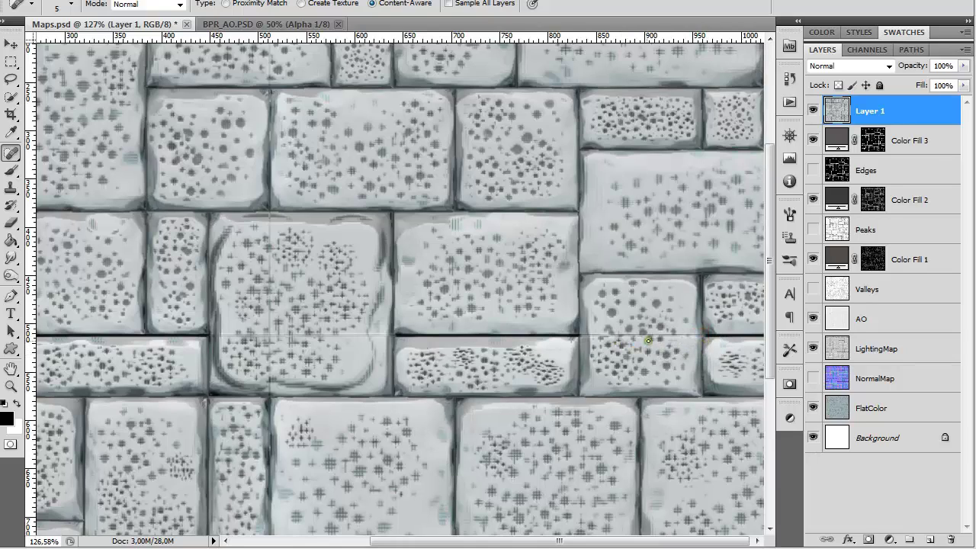
scroll(464, 252, down, 5)
scroll(467, 253, up, 2)
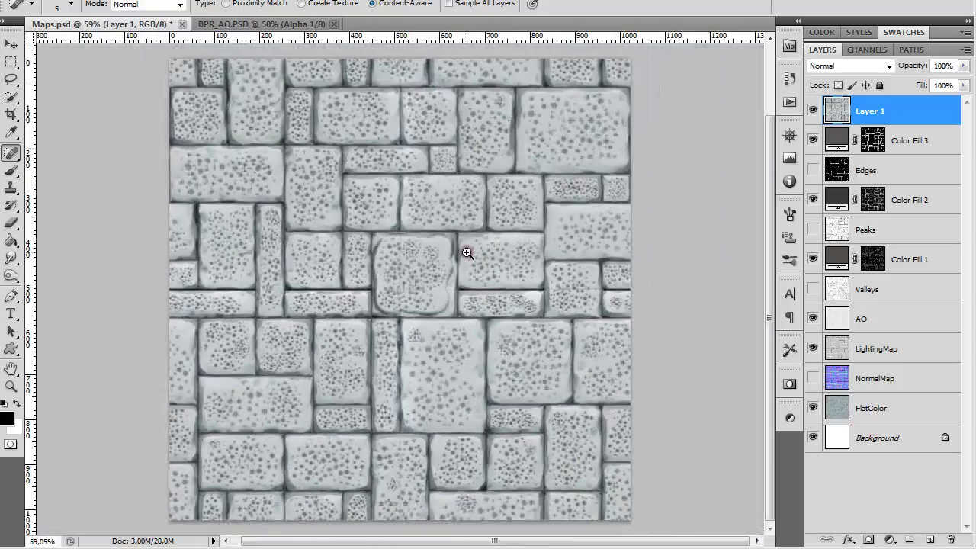
scroll(466, 253, down, 1)
click(219, 1)
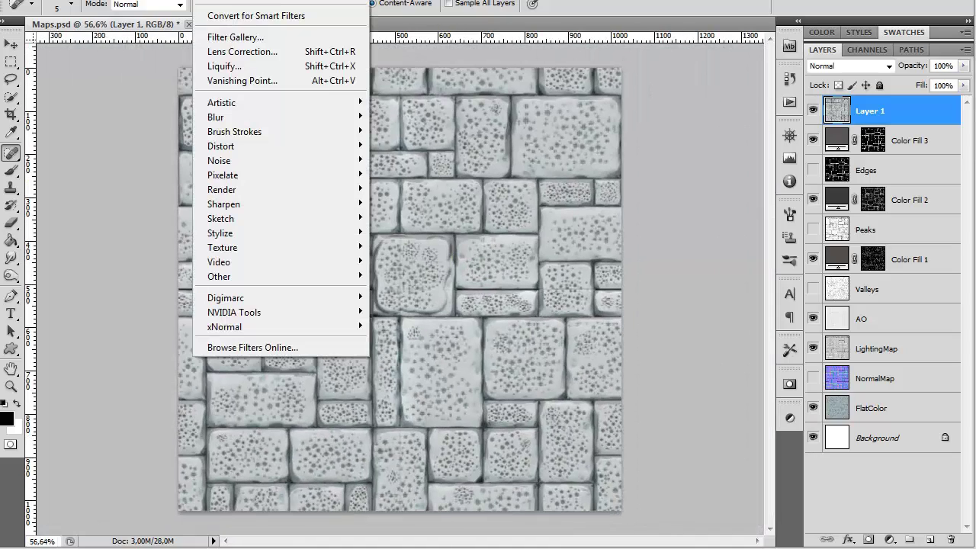
click(218, 1)
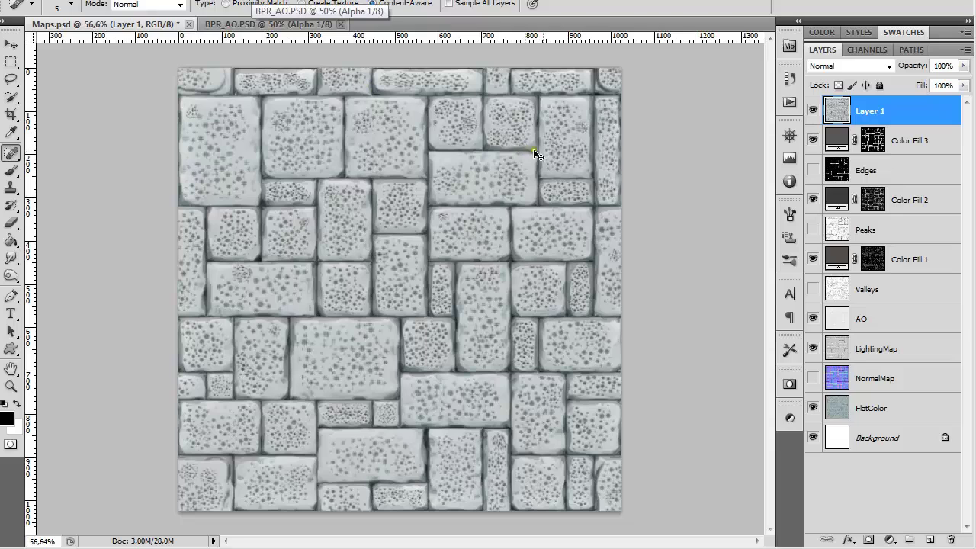
key(ctrl+z)
key(ctrl+z)
key(ctrl+z)
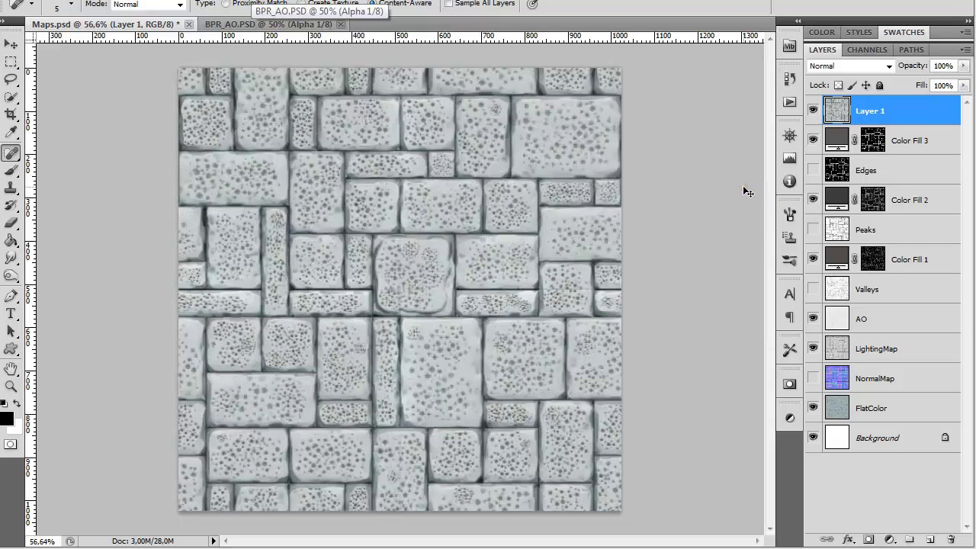
key(ctrl+z)
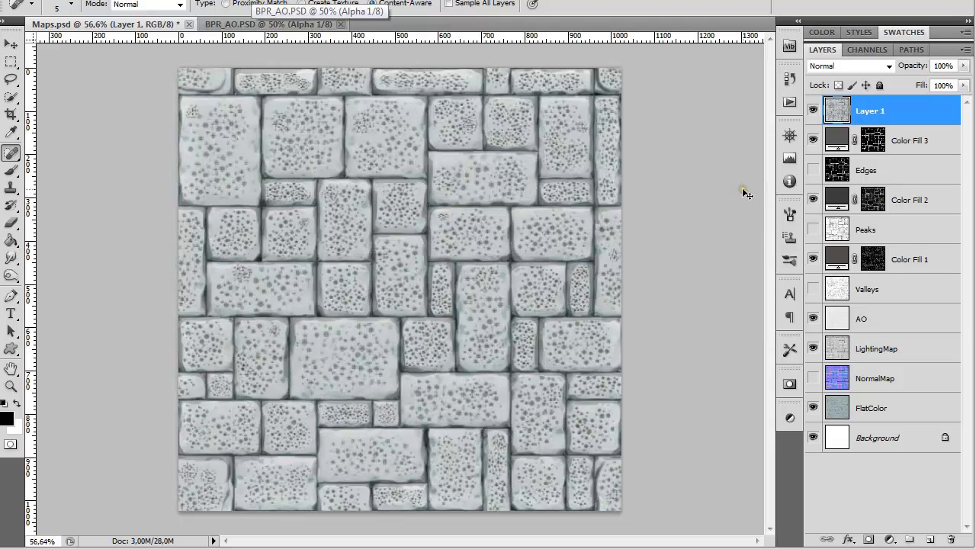
key(ctrl+z)
key(ctrl+z)
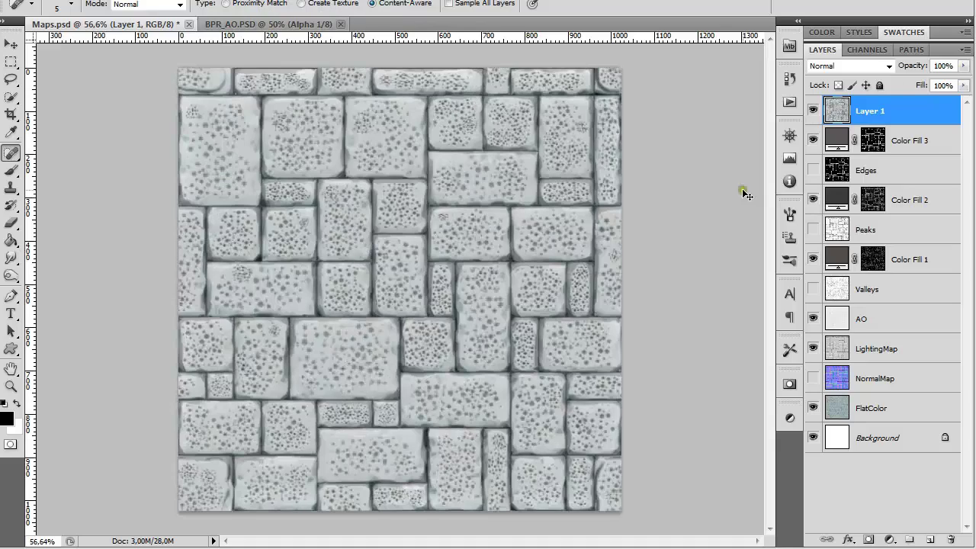
key(ctrl+z)
key(ctrl+z)
key(ctrl+z)
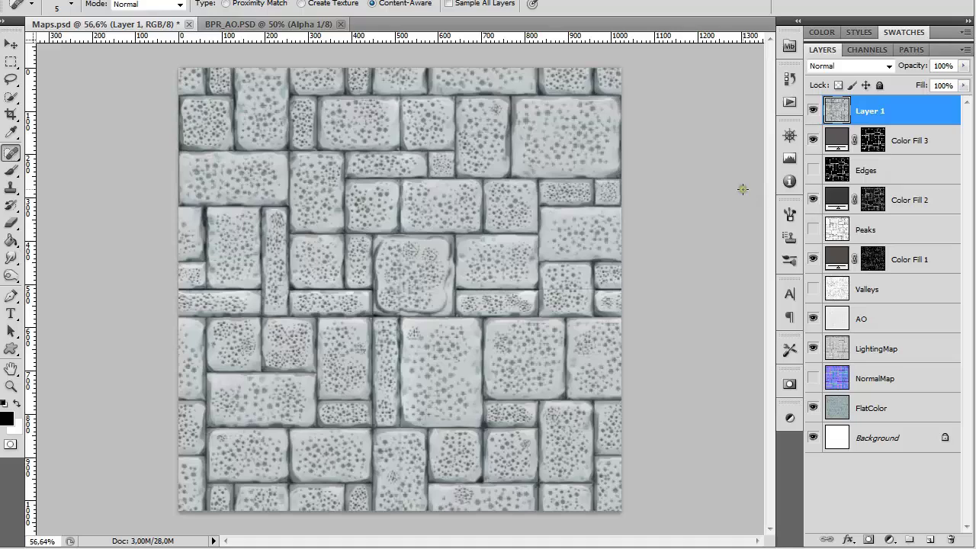